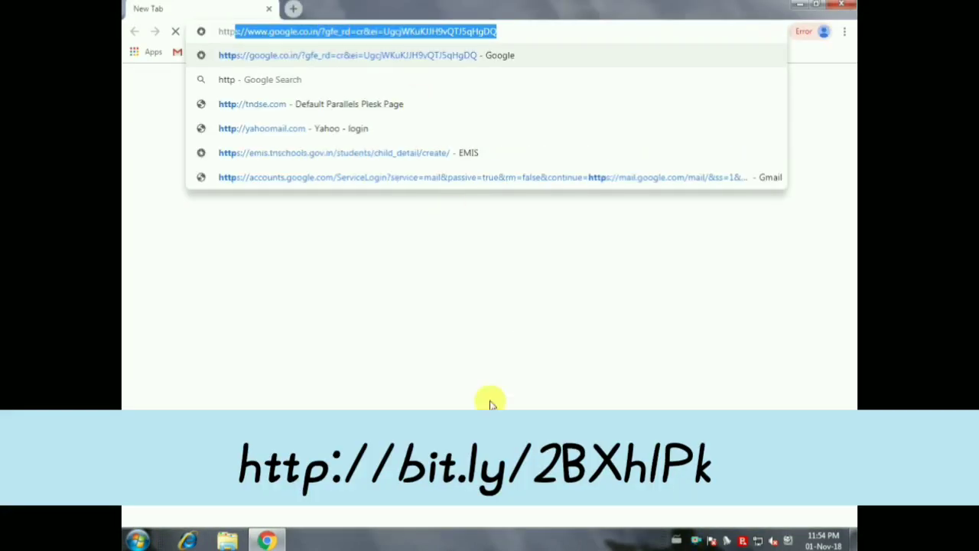
pyautogui.press('Return')
pyautogui.write('http://bit.ly/2B')
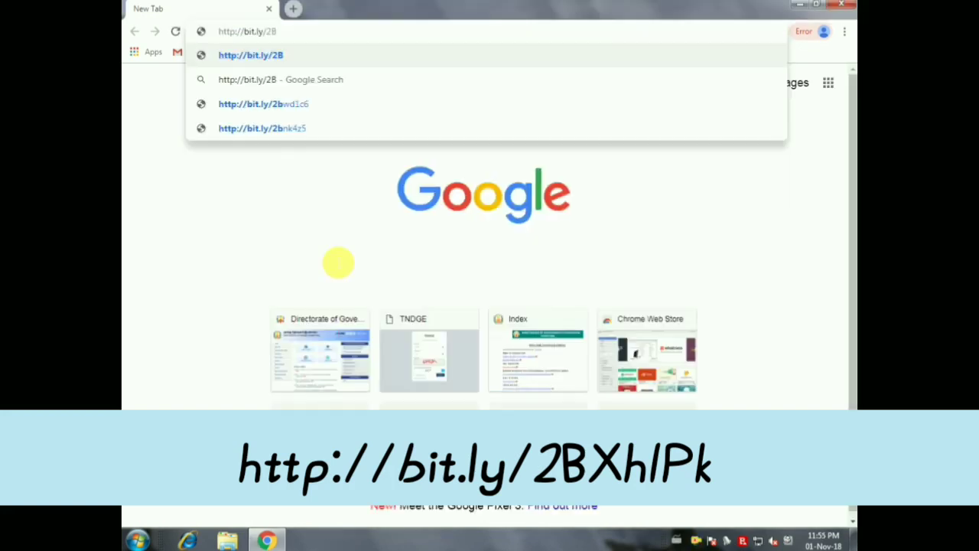
pyautogui.write('X')
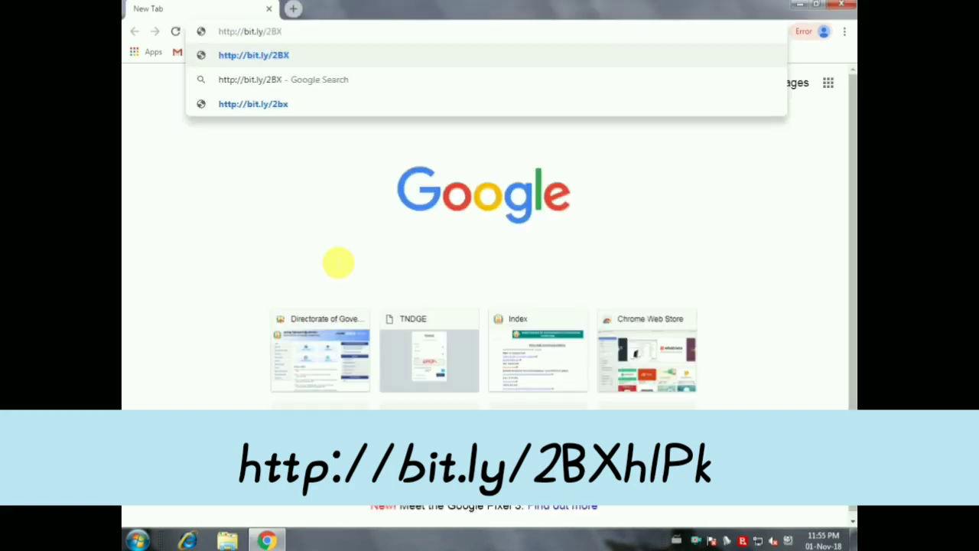
pyautogui.write('hlPk')
pyautogui.press('Return')
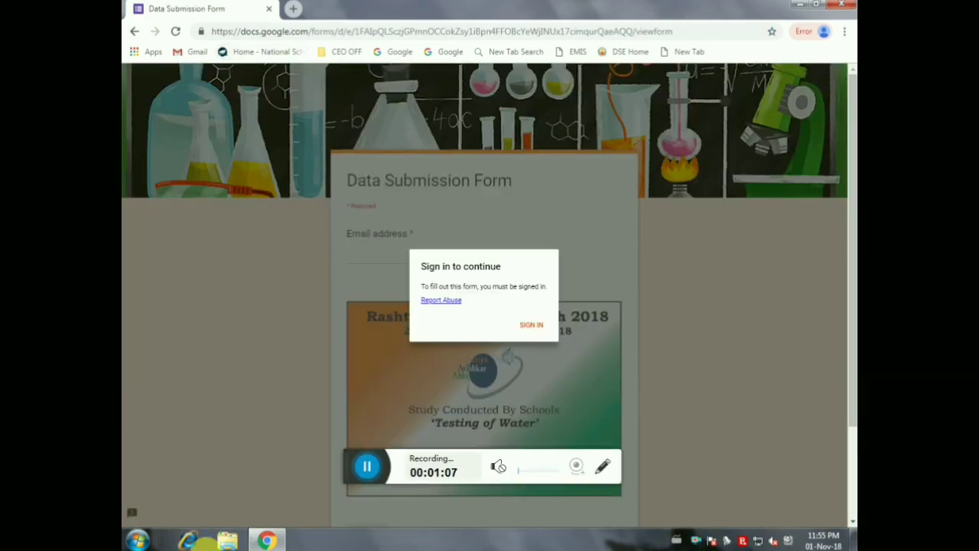
# Step: Sign in to the Google account with its password to continue to the form
pyautogui.click(439, 299)
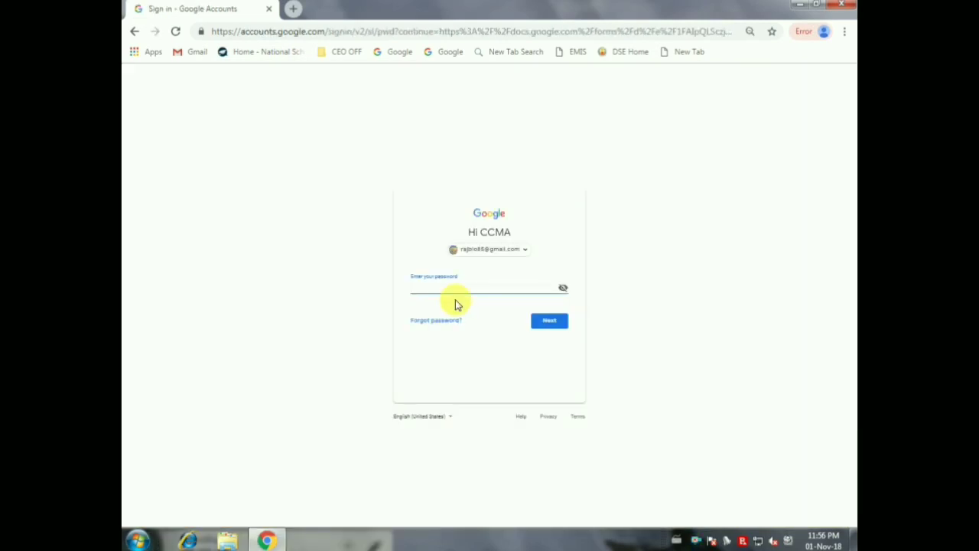
pyautogui.write('••••••••')
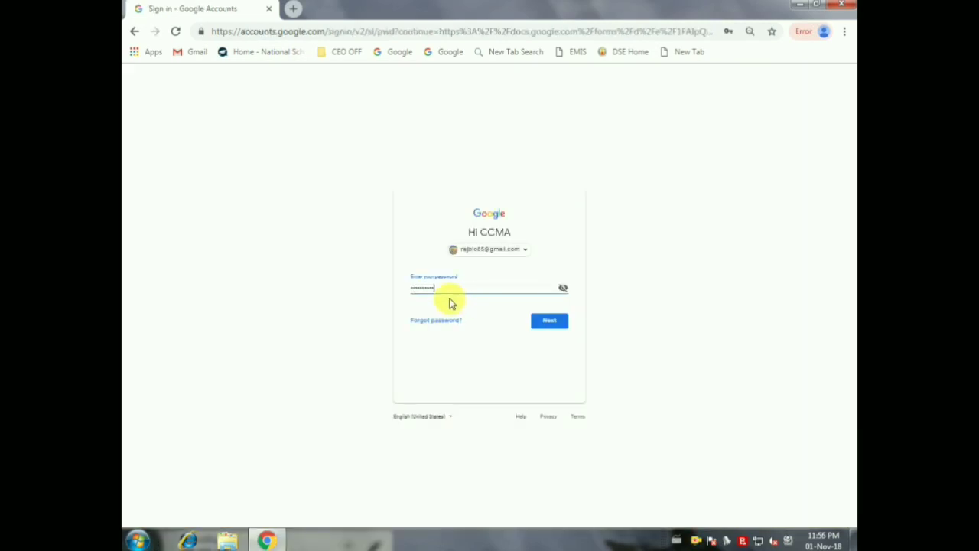
pyautogui.press('Return')
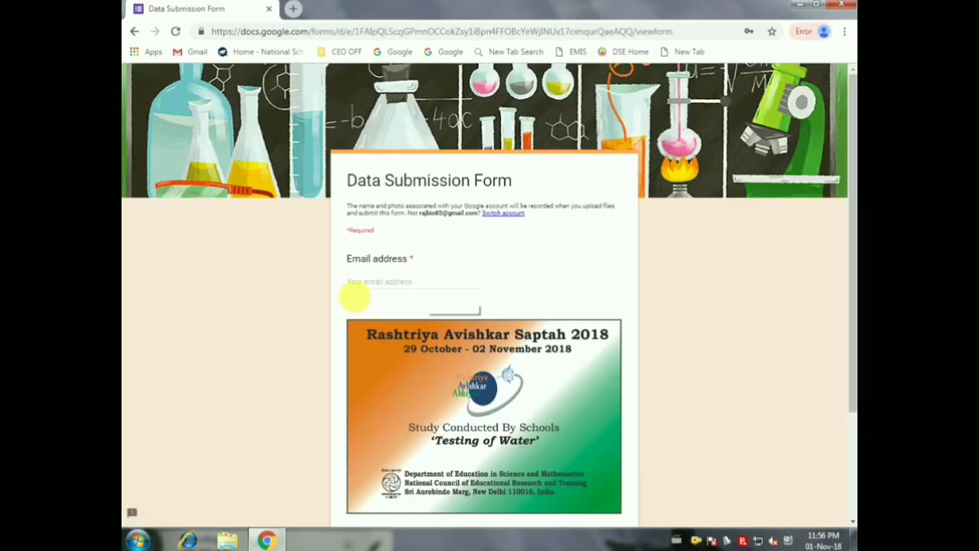
# Step: Enter the respondent's email address and continue to the School Details page
pyautogui.click(388, 283)
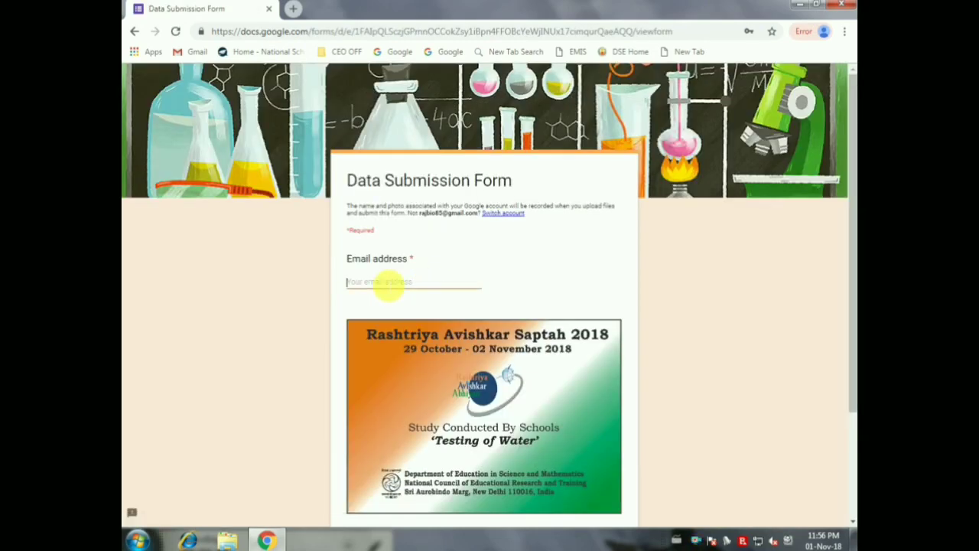
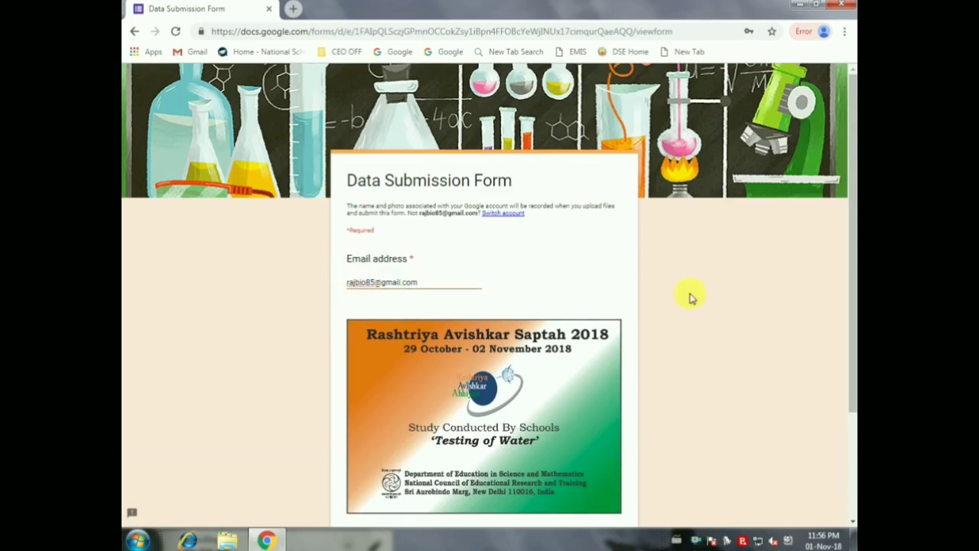
pyautogui.scroll(-3, 673, 294)
pyautogui.click(367, 406)
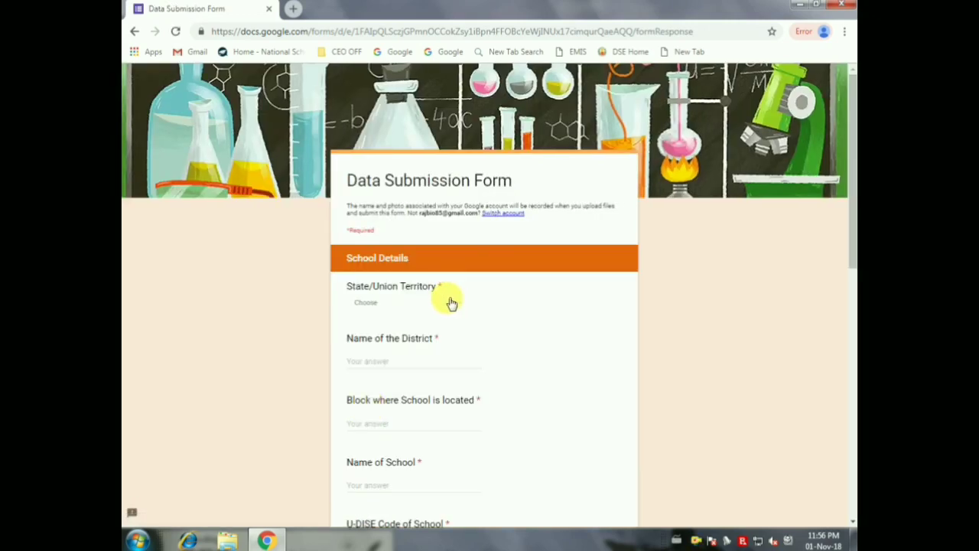
# Step: Choose Tamil Nadu as state, then fill in district Coimbatore, the block and school name CCMA
pyautogui.click(451, 303)
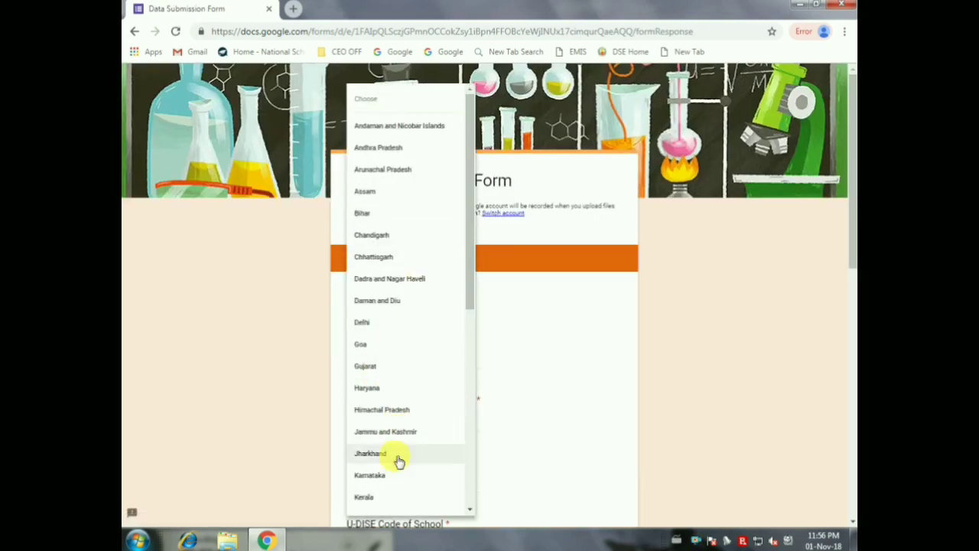
pyautogui.scroll(-5, 437, 240)
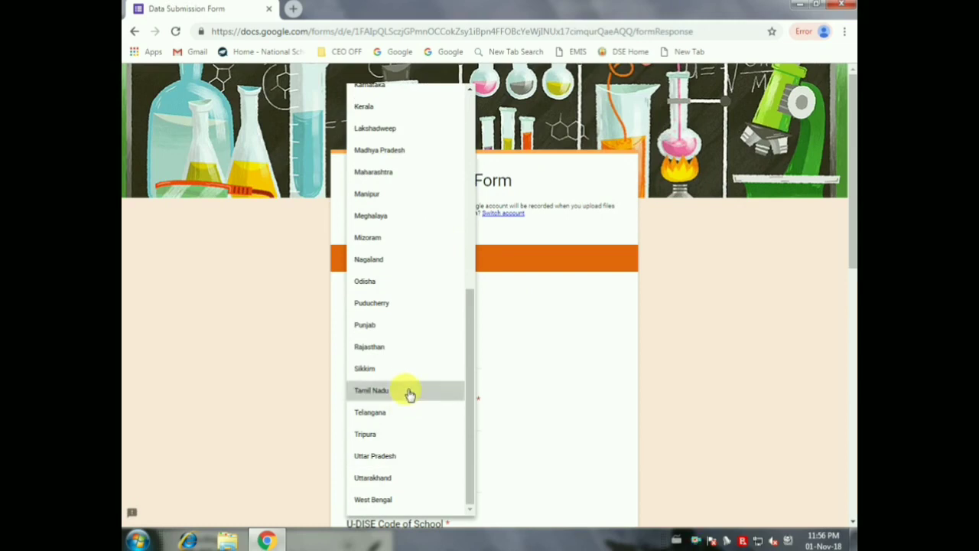
pyautogui.click(408, 392)
pyautogui.click(429, 366)
pyautogui.write('Coimbat')
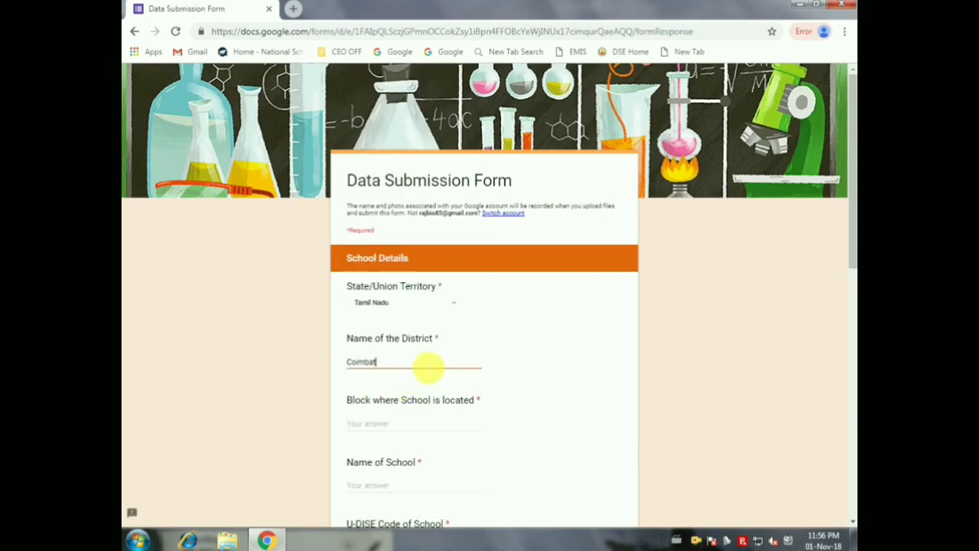
pyautogui.hotkey('ctrl', '+')
pyautogui.scroll(-3, 589, 344)
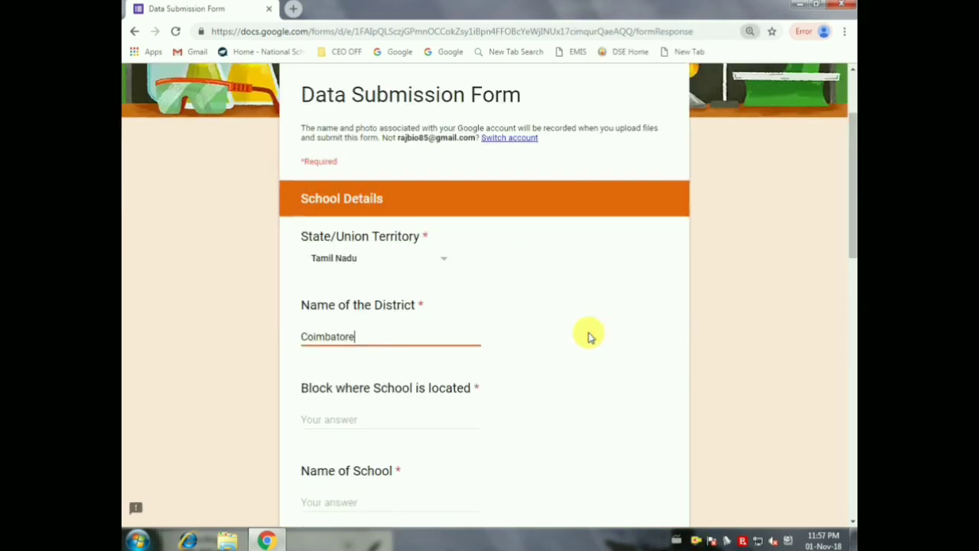
pyautogui.click(414, 354)
pyautogui.write('c')
pyautogui.click(387, 442)
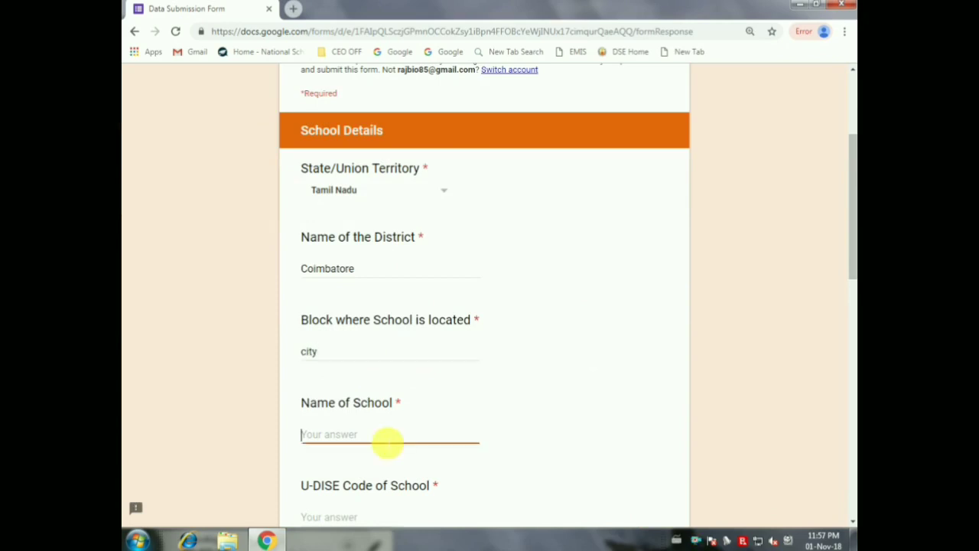
pyautogui.write('CCMA')
pyautogui.press('BackSpace')
pyautogui.press('BackSpace')
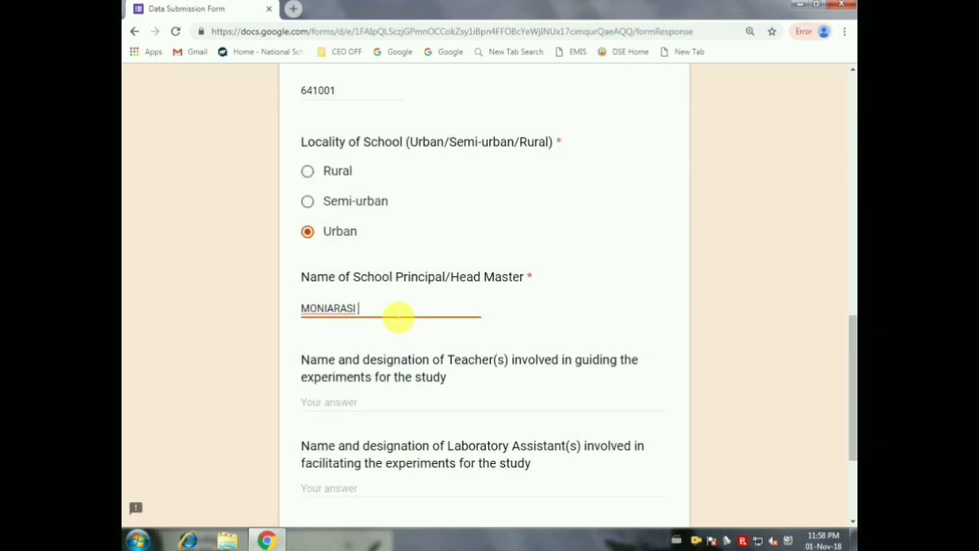
# Step: Enter the principal's name and two guiding teachers with their designations, including GRADUATE TEACHER
pyautogui.scroll(-3, 398, 314)
pyautogui.click(413, 280)
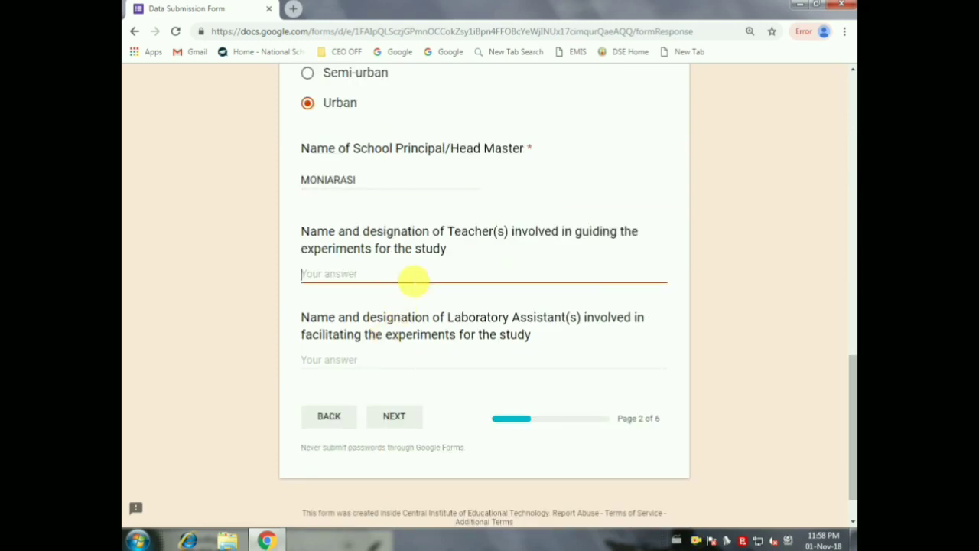
pyautogui.write('THAMAYANTHU')
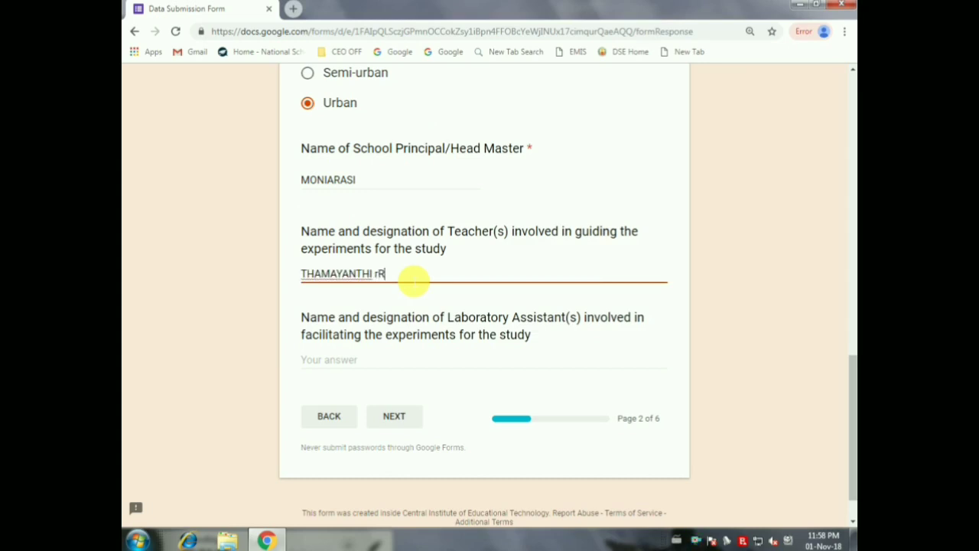
pyautogui.write('R - PGT , SRIVI')
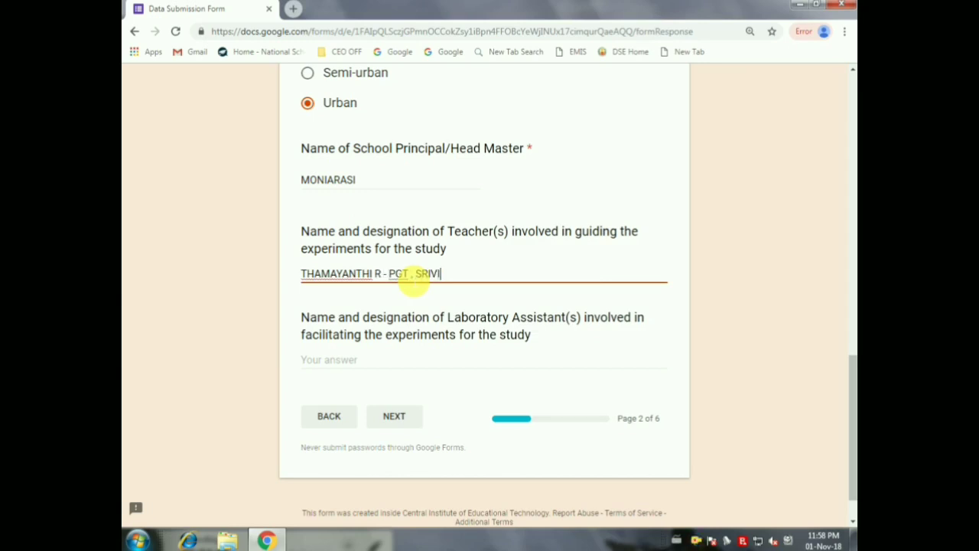
pyautogui.write('DYA - GRADUATE TEACHER')
pyautogui.moveTo(566, 275); pyautogui.dragTo(395, 273)
pyautogui.hotkey('ctrl', 'c')
pyautogui.hotkey('ctrl', 'v')
pyautogui.write('OST')
pyautogui.click(382, 184)
pyautogui.scroll(3, 372, 328)
pyautogui.write('R')
pyautogui.press('Tab')
pyautogui.press('Tab')
pyautogui.scroll(-4, 593, 275)
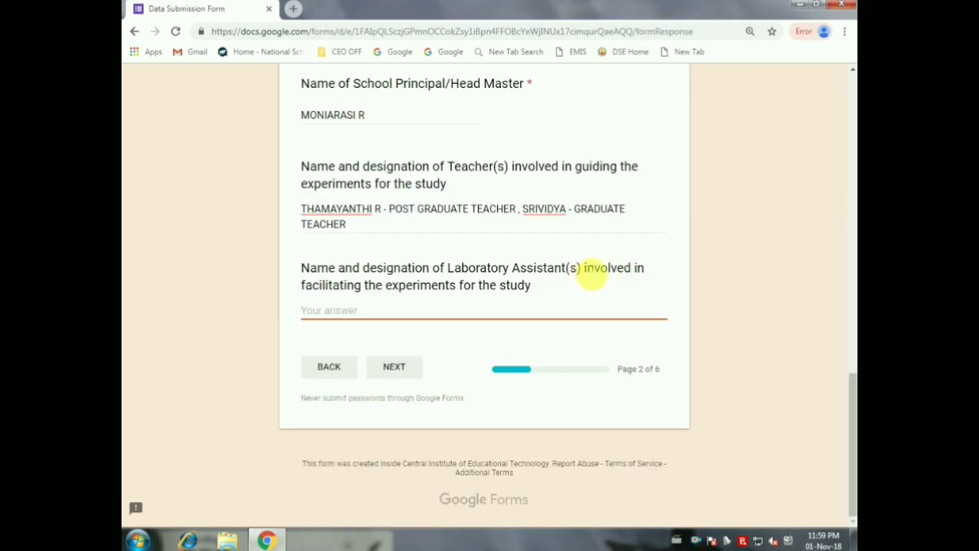
# Step: Move to the foam test page and answer 4 water samples besides distilled water
pyautogui.click(406, 373)
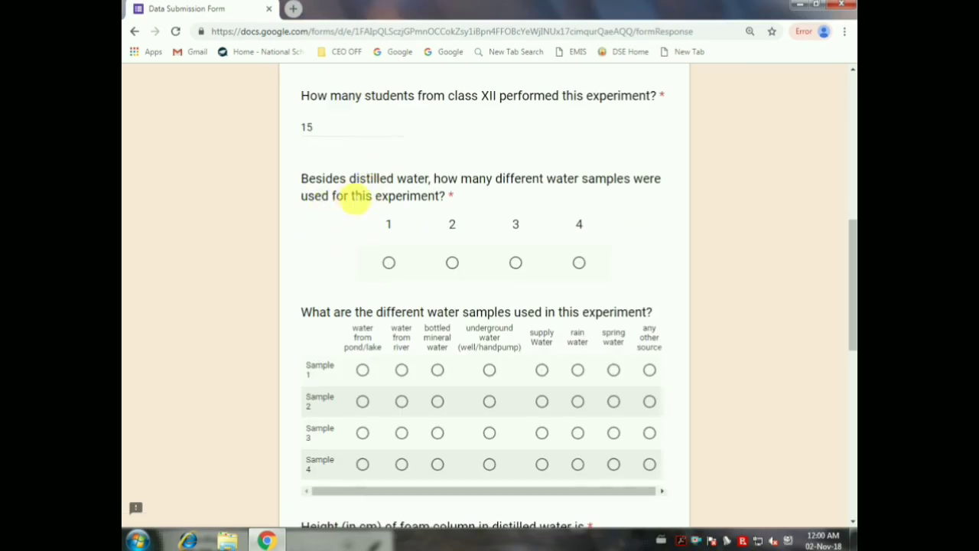
pyautogui.scroll(-2, 647, 197)
pyautogui.click(579, 198)
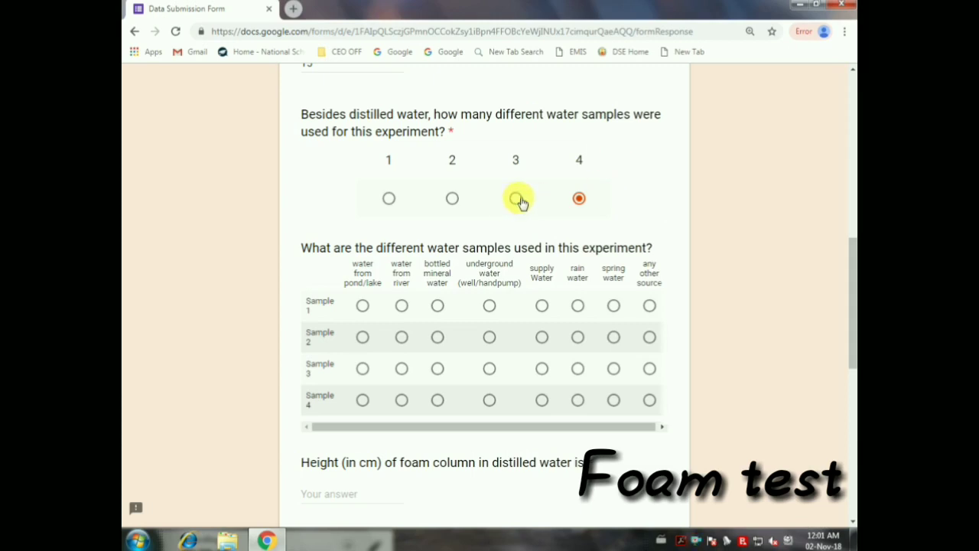
# Step: Enter foam heights 4.5, 4.7, 4.6, 4.7 and 3.2 cm, then go to the Experiment 2 page
pyautogui.scroll(-2, 519, 200)
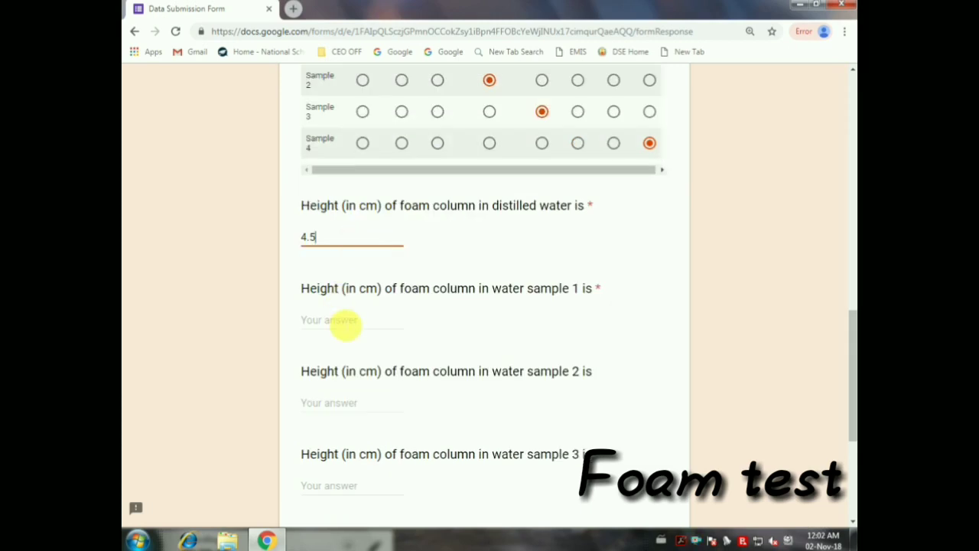
pyautogui.click(345, 321)
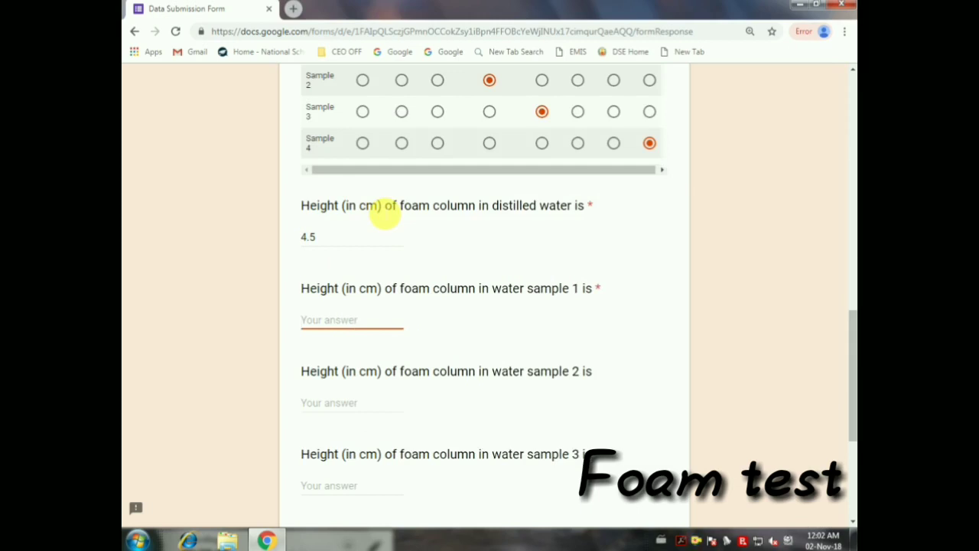
pyautogui.scroll(-1, 413, 218)
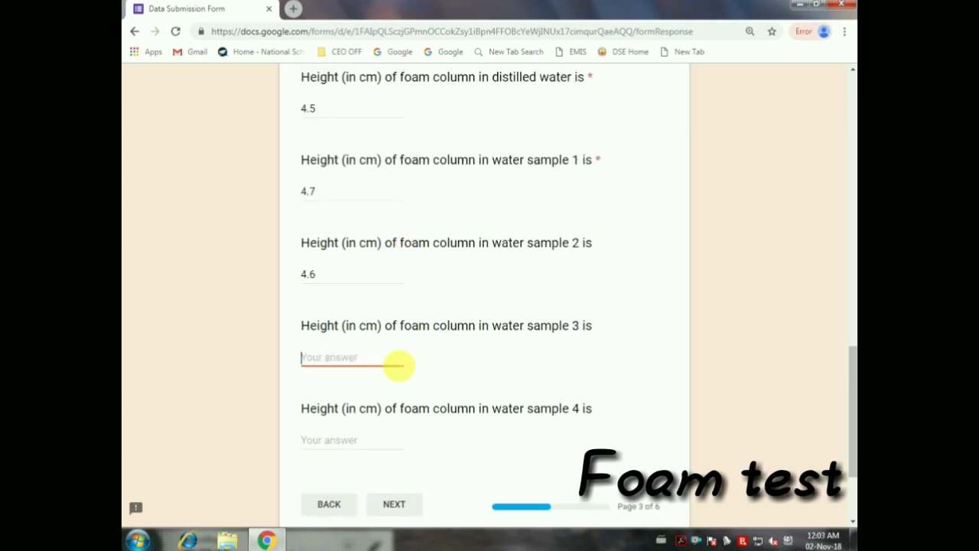
pyautogui.scroll(-1, 400, 365)
pyautogui.click(393, 374)
pyautogui.click(378, 297)
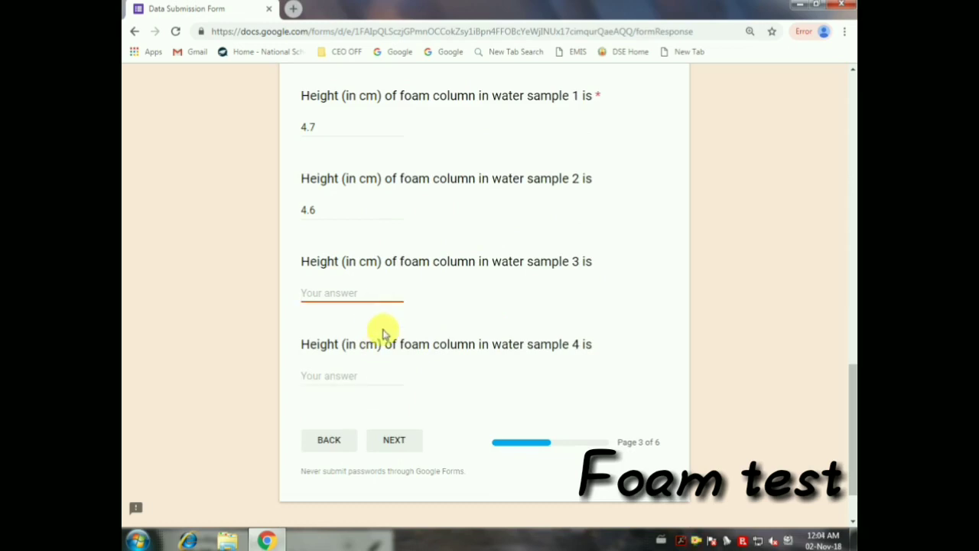
pyautogui.write('4.7')
pyautogui.click(352, 376)
pyautogui.write('3.2')
pyautogui.scroll(-1, 398, 375)
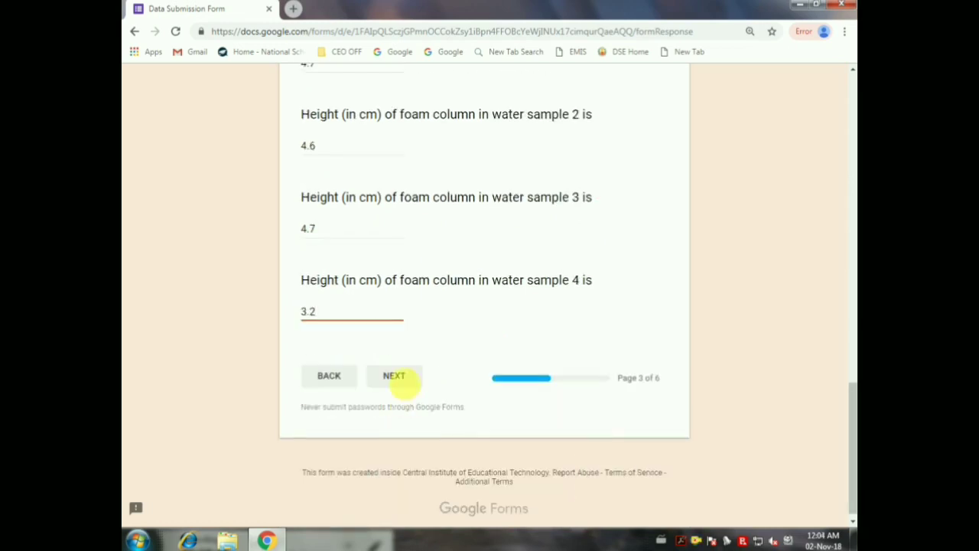
pyautogui.click(395, 375)
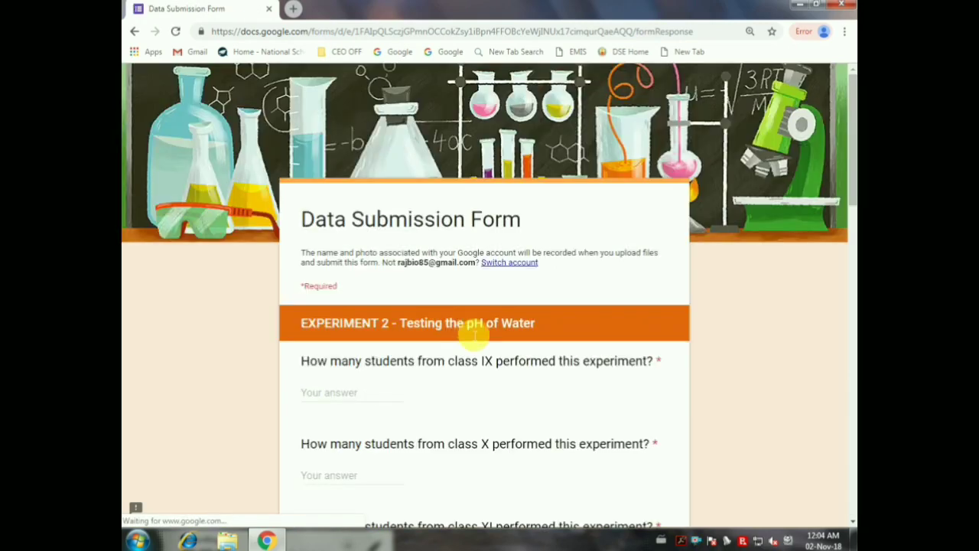
# Step: Enter class student counts 20, 20, 15 and 15 on the pH page
pyautogui.scroll(-1, 428, 331)
pyautogui.click(372, 328)
pyautogui.scroll(-1, 373, 329)
pyautogui.scroll(-2, 557, 249)
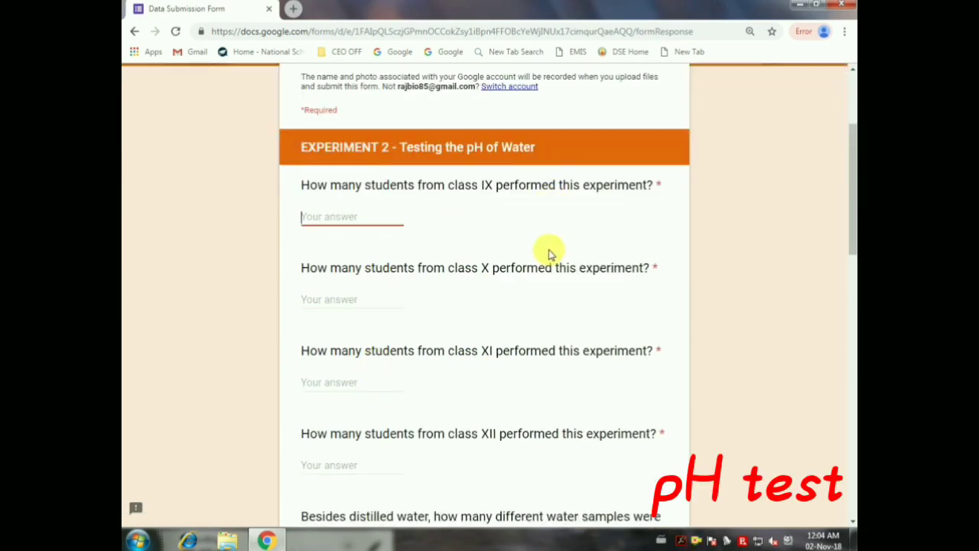
pyautogui.scroll(-9, 549, 255)
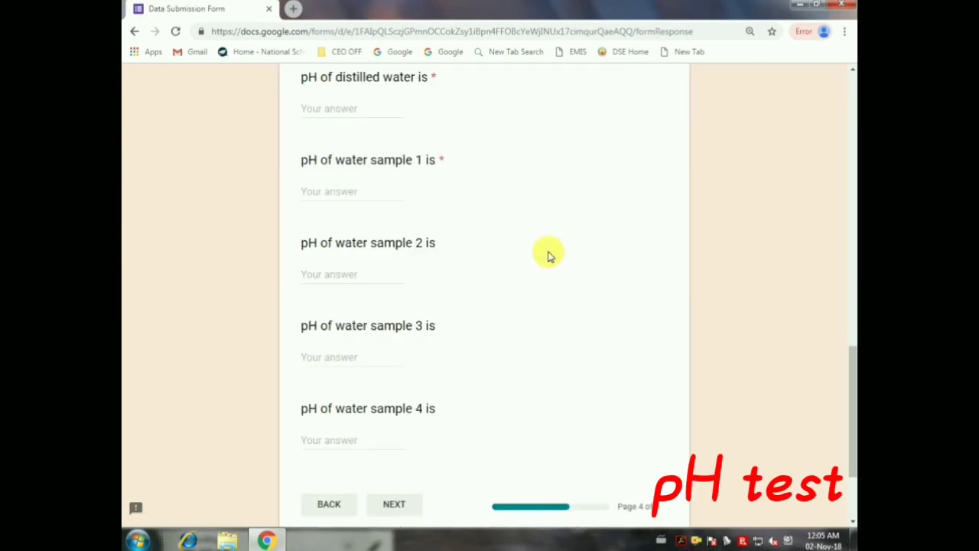
pyautogui.scroll(10, 549, 255)
pyautogui.write('20')
pyautogui.press('Tab')
pyautogui.write('20')
pyautogui.press('Tab')
pyautogui.write('15')
pyautogui.press('Tab')
pyautogui.write('15')
# Step: Mark samples 1–4 as pond/lake, bottled mineral, underground and supply water
pyautogui.scroll(-5, 671, 232)
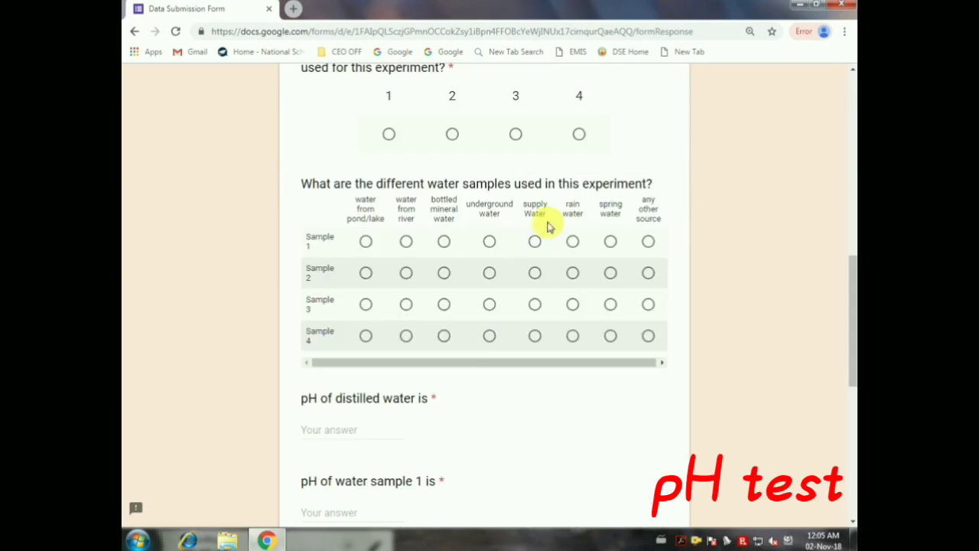
pyautogui.click(366, 241)
pyautogui.click(444, 272)
pyautogui.click(490, 303)
pyautogui.click(534, 335)
# Step: Record pH readings for each water, including 7 for samples 3 and 4, then continue to Experiment 3
pyautogui.scroll(-2, 372, 302)
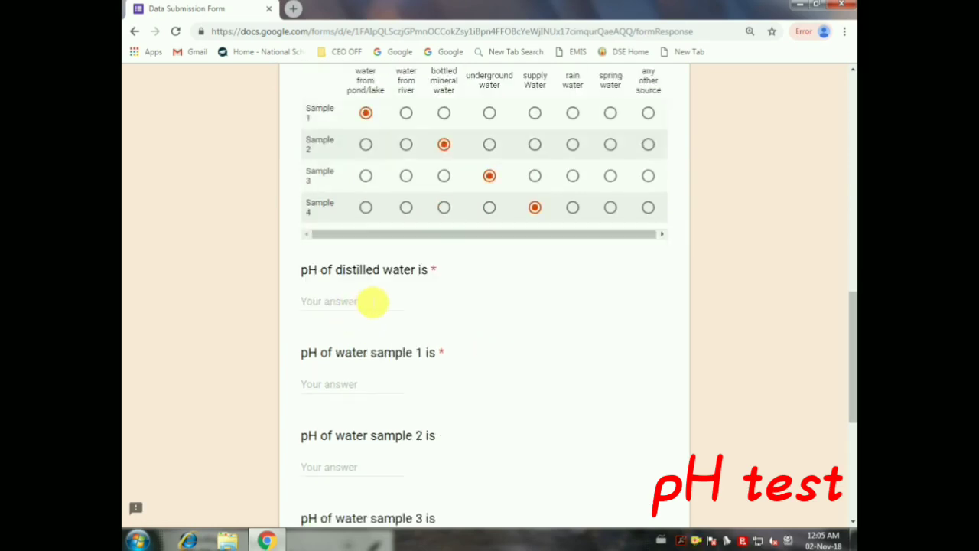
pyautogui.click(371, 301)
pyautogui.scroll(-1, 372, 301)
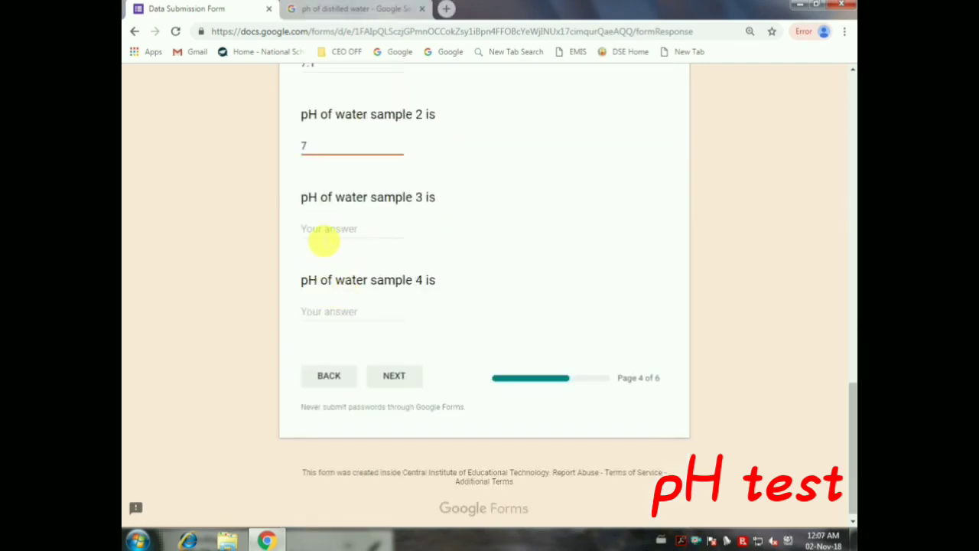
pyautogui.click(325, 233)
pyautogui.write('7.1')
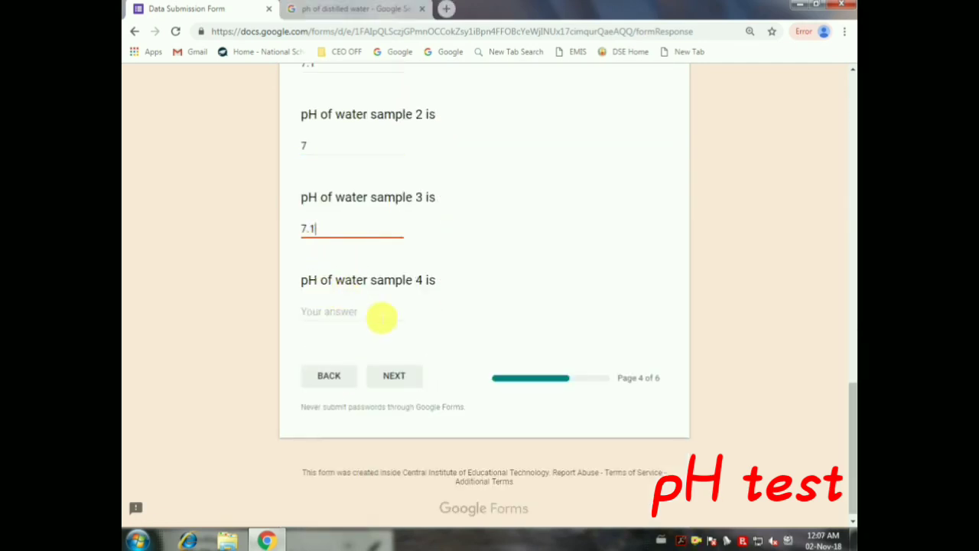
pyautogui.scroll(5, 380, 319)
pyautogui.scroll(-4, 518, 179)
pyautogui.click(334, 373)
pyautogui.write('7')
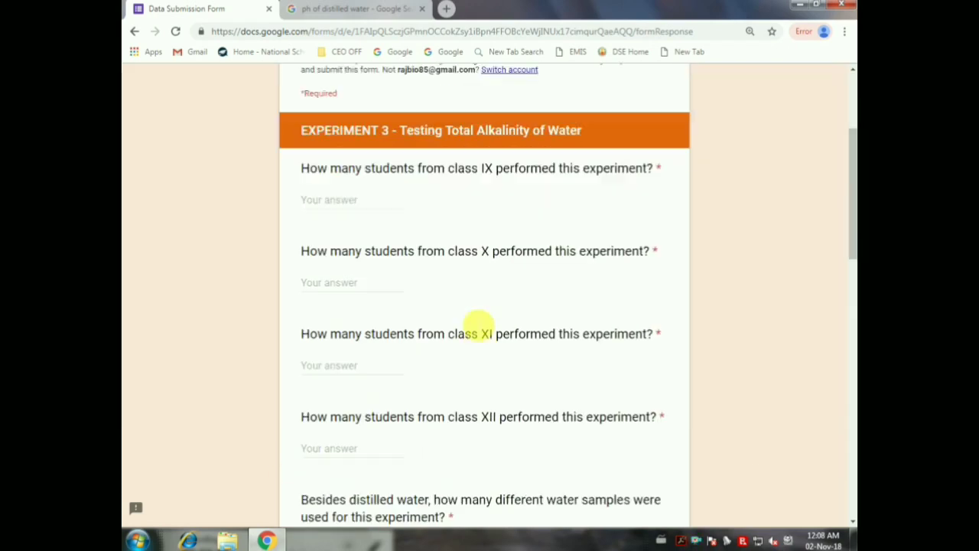
pyautogui.click(372, 202)
# Step: Enter class student counts 20, 20, 15 and 15 on the alkalinity page
pyautogui.write('20')
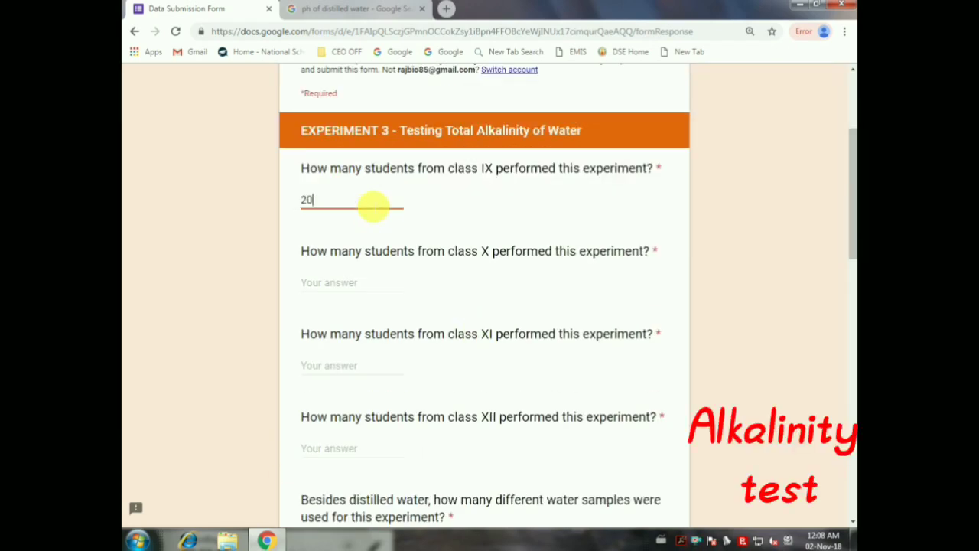
pyautogui.press('Tab')
pyautogui.write('20')
pyautogui.press('Tab')
pyautogui.write('15')
pyautogui.press('Tab')
pyautogui.write('15')
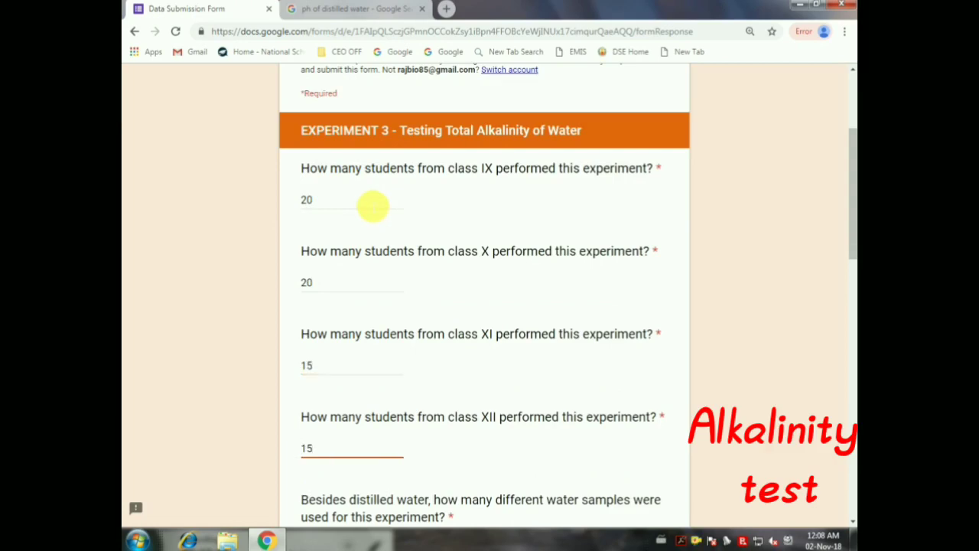
# Step: Set 4 water samples and mark them pond/lake, bottled mineral, underground and supply water
pyautogui.scroll(-3, 369, 205)
pyautogui.click(579, 262)
pyautogui.click(364, 370)
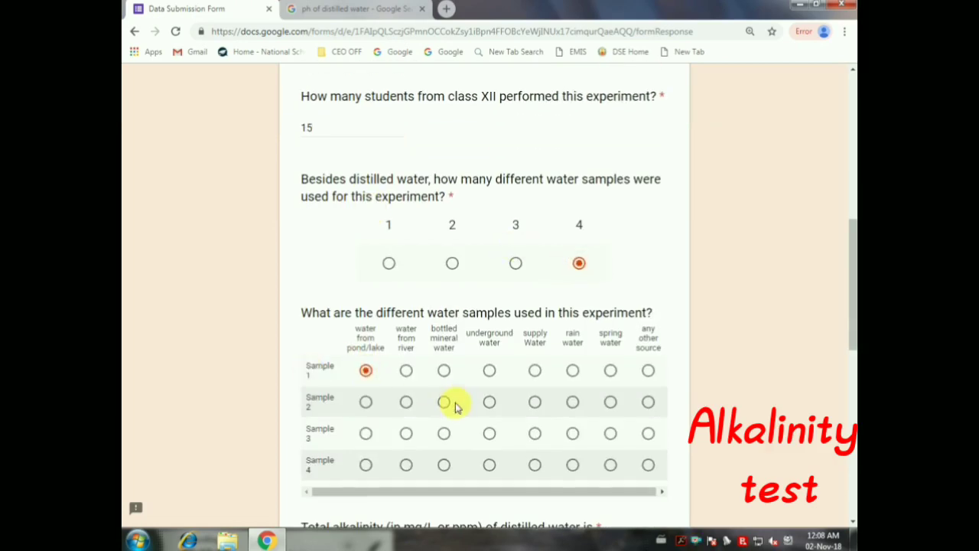
pyautogui.scroll(-1, 428, 367)
pyautogui.click(444, 337)
pyautogui.click(490, 368)
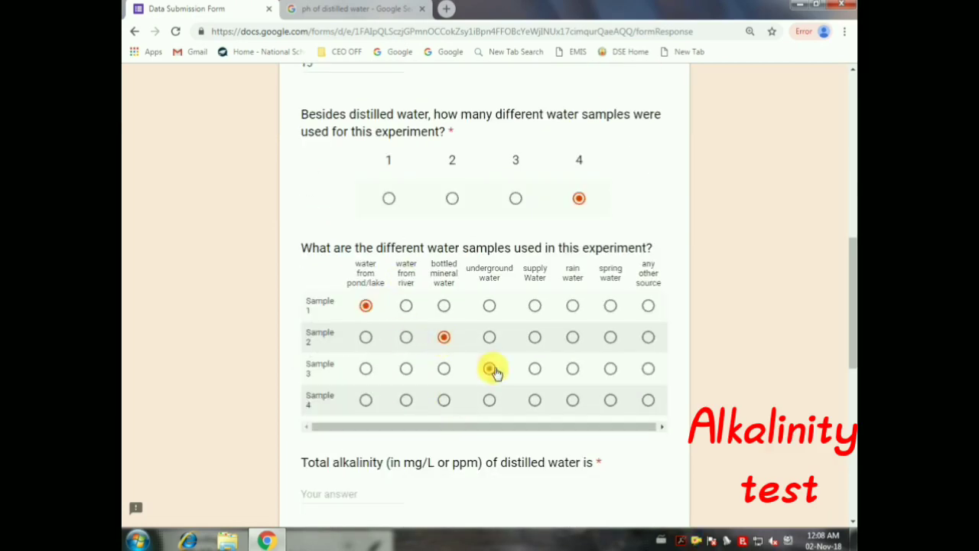
pyautogui.click(515, 198)
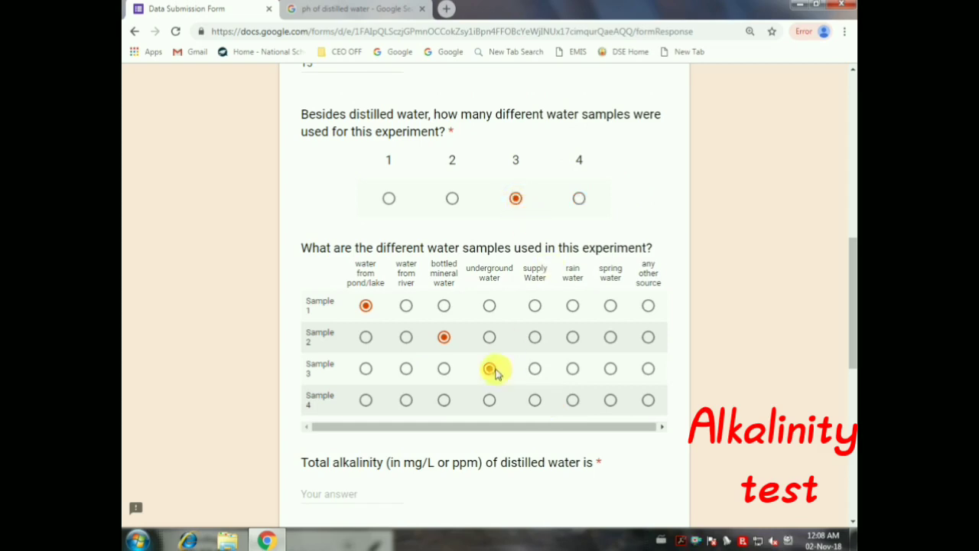
pyautogui.click(535, 400)
pyautogui.click(579, 198)
pyautogui.scroll(-3, 553, 218)
pyautogui.click(358, 237)
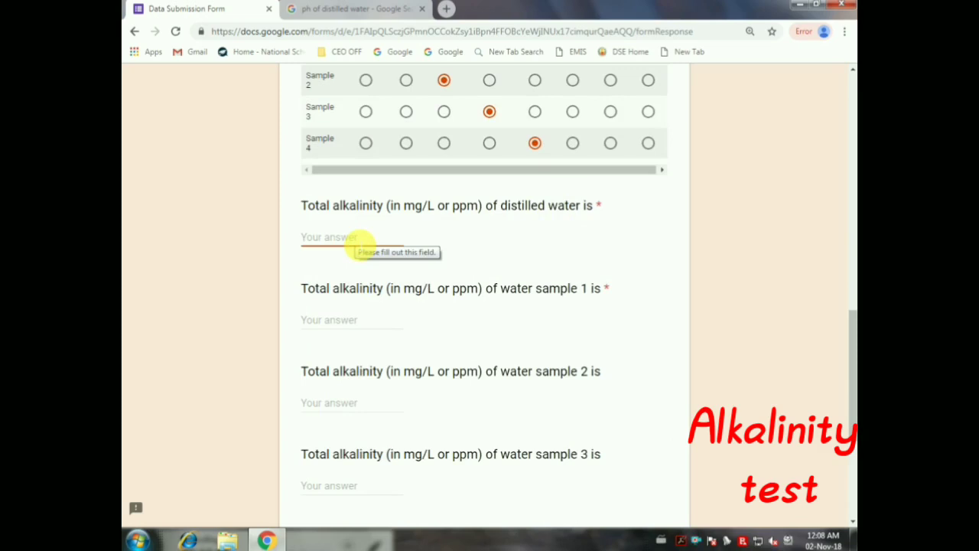
# Step: Enter total alkalinity 0 for distilled water and 516 for water sample 1
pyautogui.write('0')
pyautogui.click(372, 322)
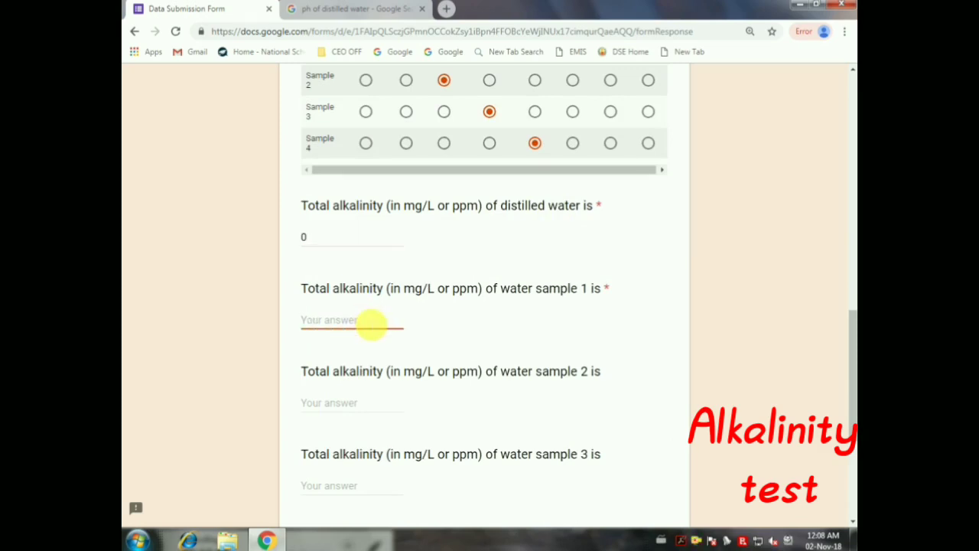
pyautogui.scroll(2, 372, 322)
pyautogui.scroll(-2, 372, 322)
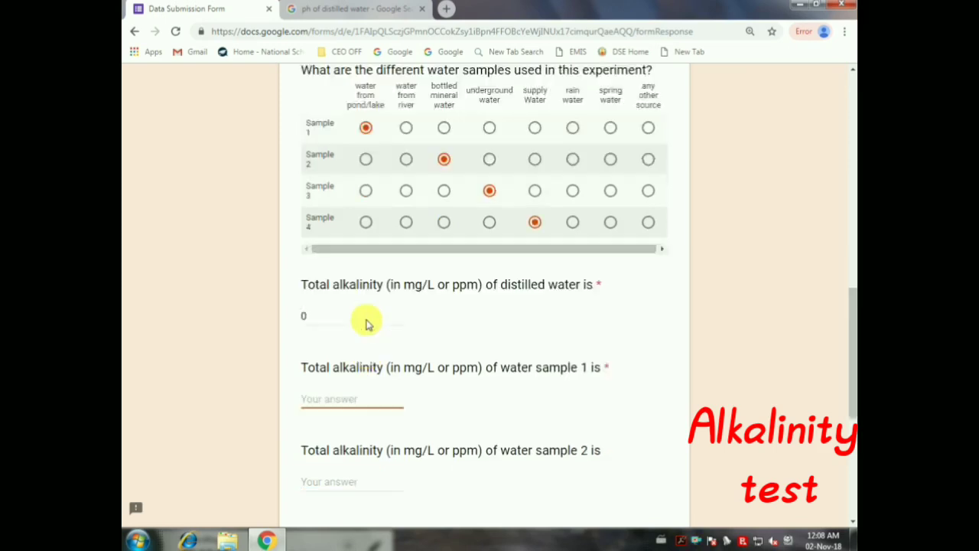
pyautogui.write('196')
pyautogui.press('BackSpace')
pyautogui.press('BackSpace')
pyautogui.press('BackSpace')
pyautogui.write('1')
pyautogui.press('BackSpace')
pyautogui.write('516')
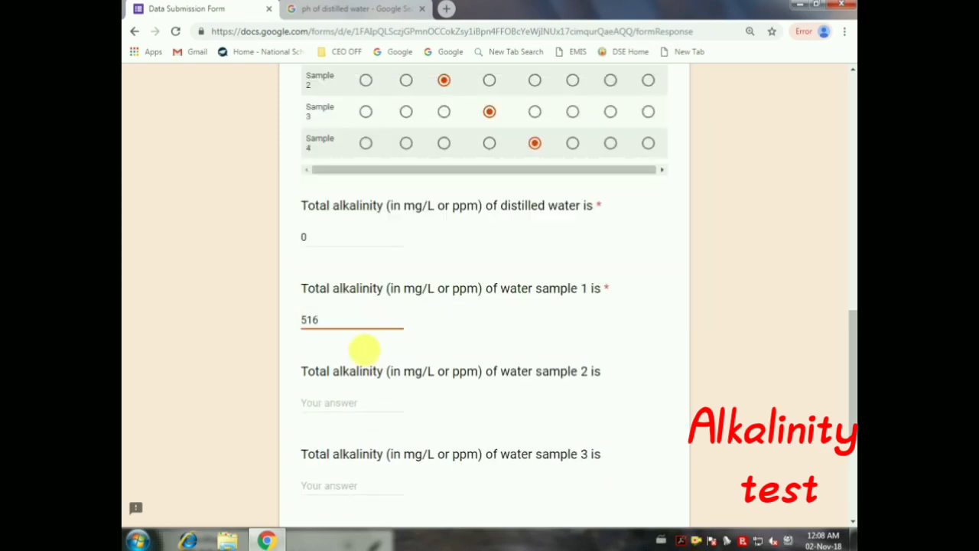
# Step: Record alkalinity 114, 264 and 871 for samples 2–4 and move to the Summary page
pyautogui.click(352, 408)
pyautogui.scroll(-2, 367, 352)
pyautogui.scroll(3, 382, 294)
pyautogui.scroll(-4, 385, 297)
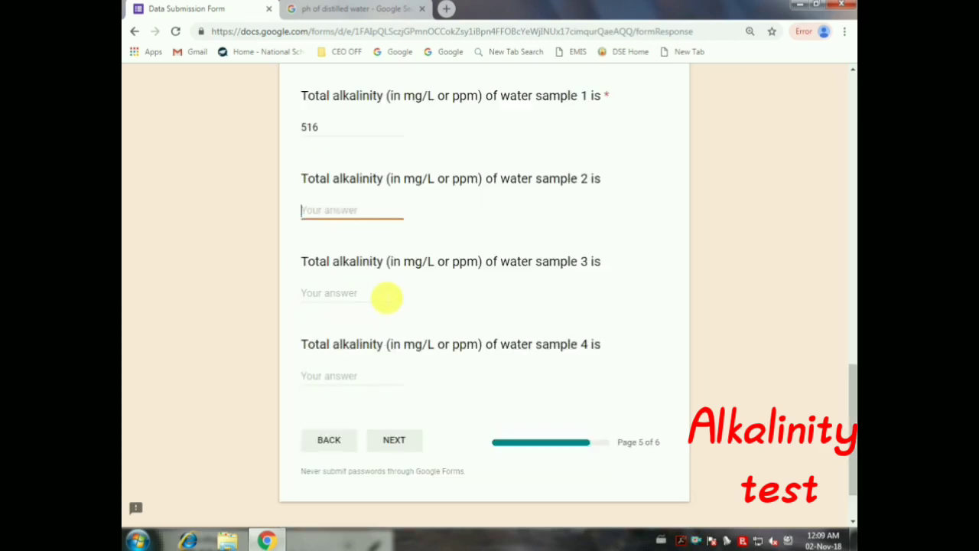
pyautogui.write('114')
pyautogui.click(386, 297)
pyautogui.scroll(4, 398, 243)
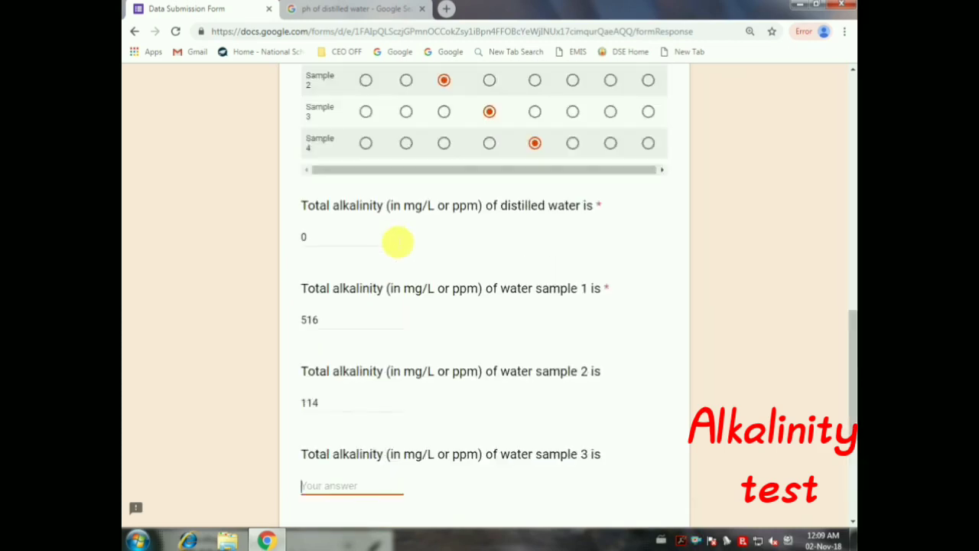
pyautogui.scroll(-4, 397, 253)
pyautogui.write('264')
pyautogui.click(321, 383)
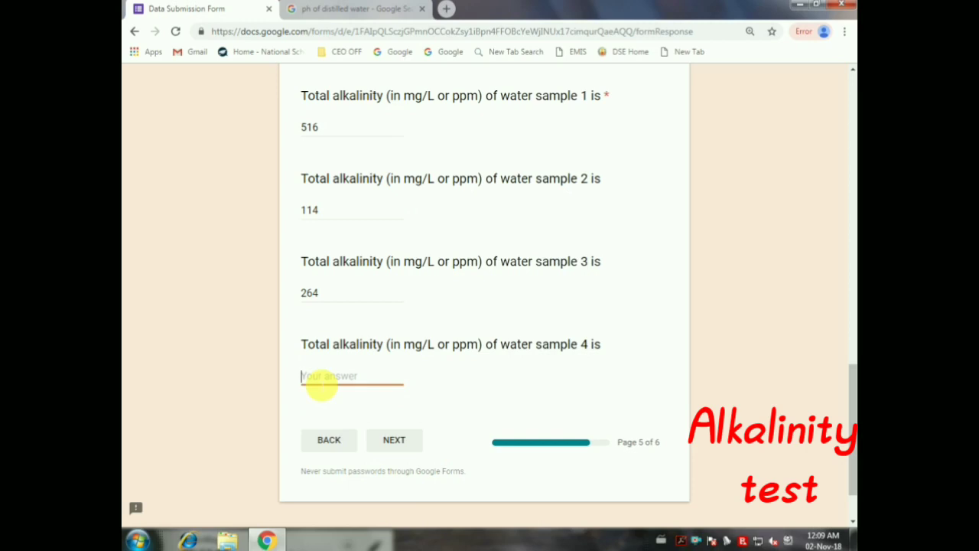
pyautogui.scroll(4, 351, 373)
pyautogui.scroll(-3, 356, 375)
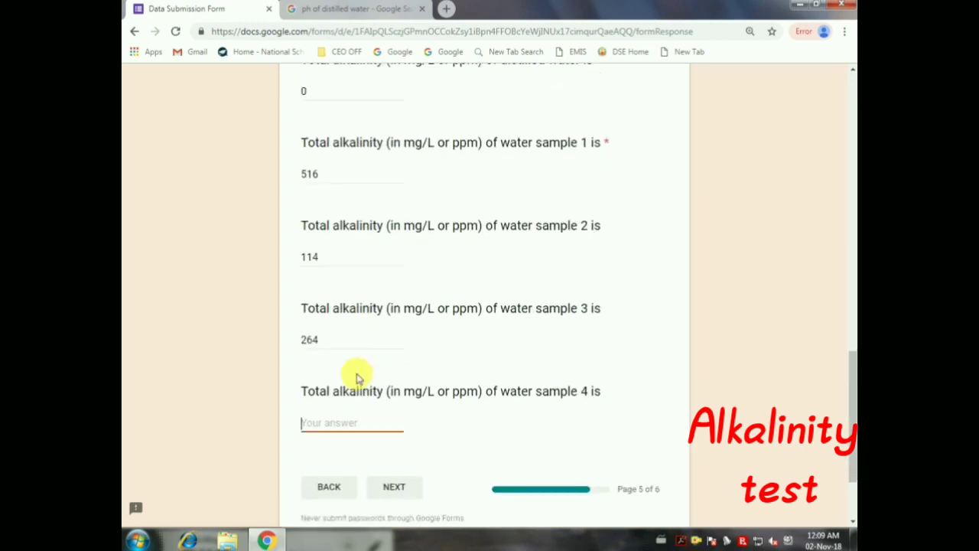
pyautogui.scroll(-1, 360, 375)
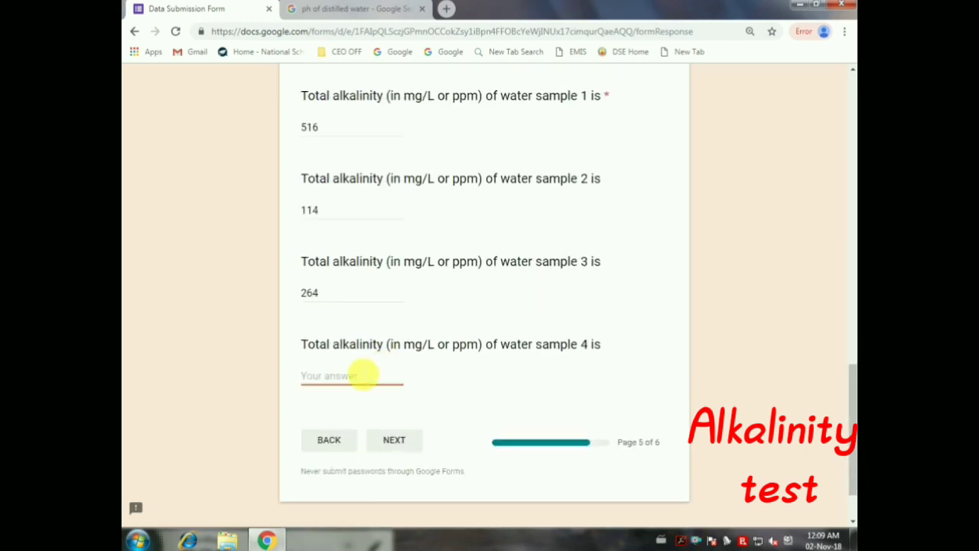
pyautogui.write('871')
pyautogui.scroll(3, 398, 218)
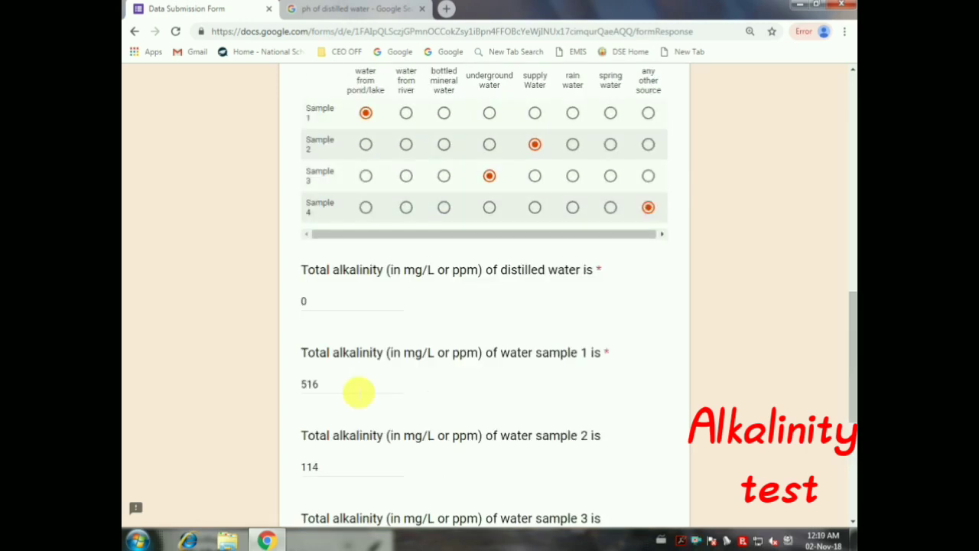
pyautogui.scroll(-5, 358, 392)
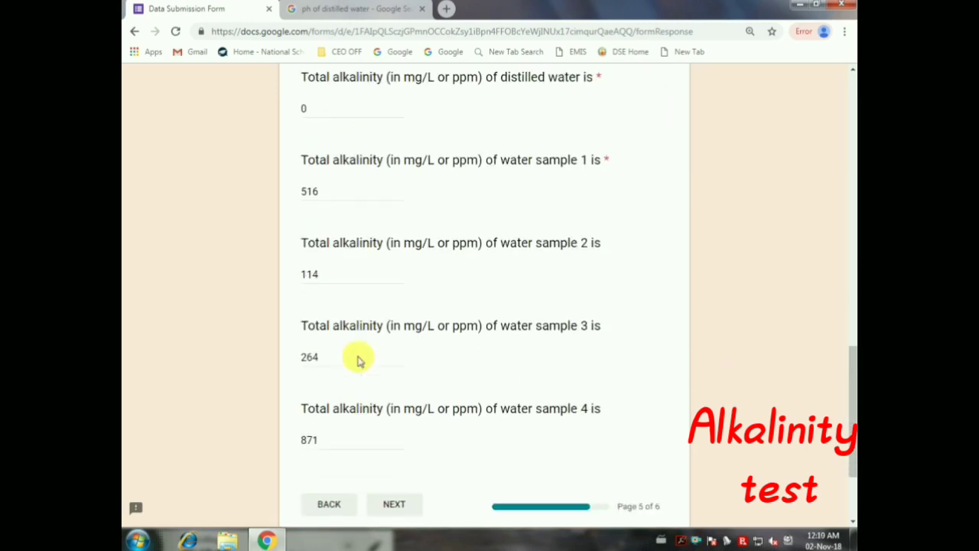
pyautogui.click(393, 375)
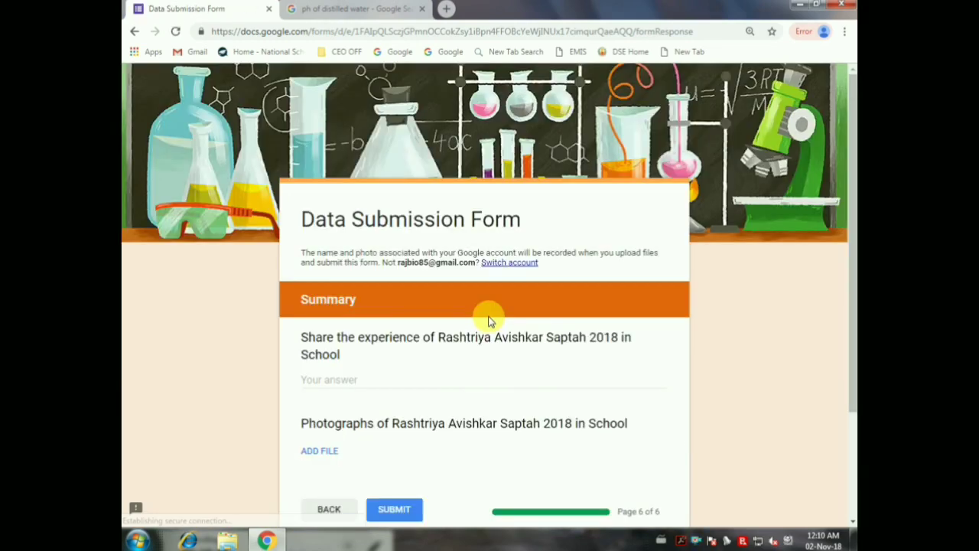
# Step: Describe students' awareness of local water testing and quality, correcting 'forming' to 'foaming'
pyautogui.scroll(-2, 388, 247)
pyautogui.click(388, 251)
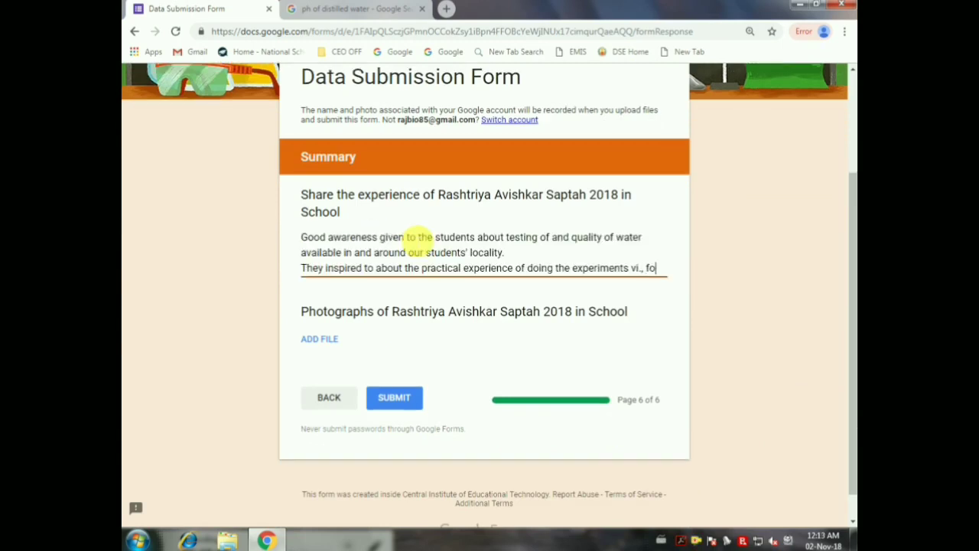
pyautogui.write('rming')
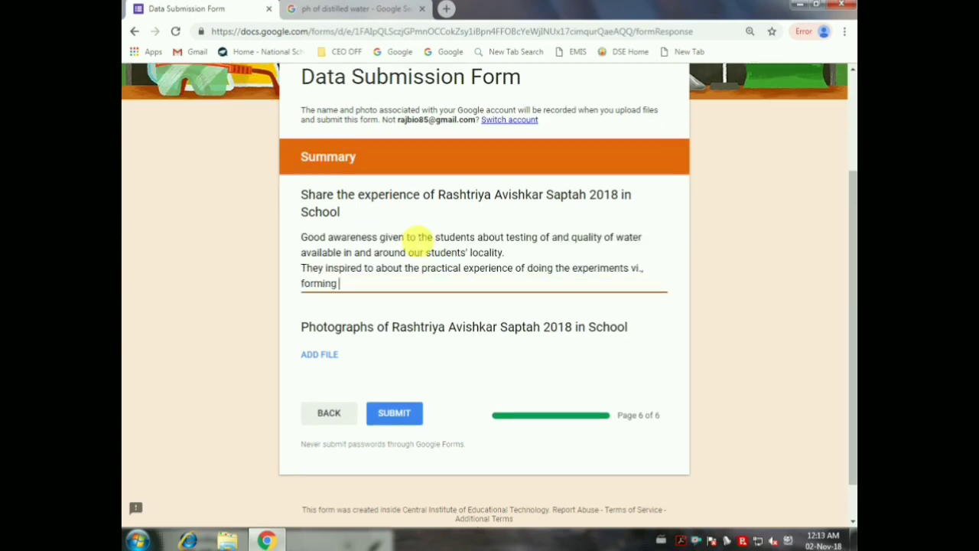
pyautogui.press('Delete')
pyautogui.press('Delete')
pyautogui.write('aming,')
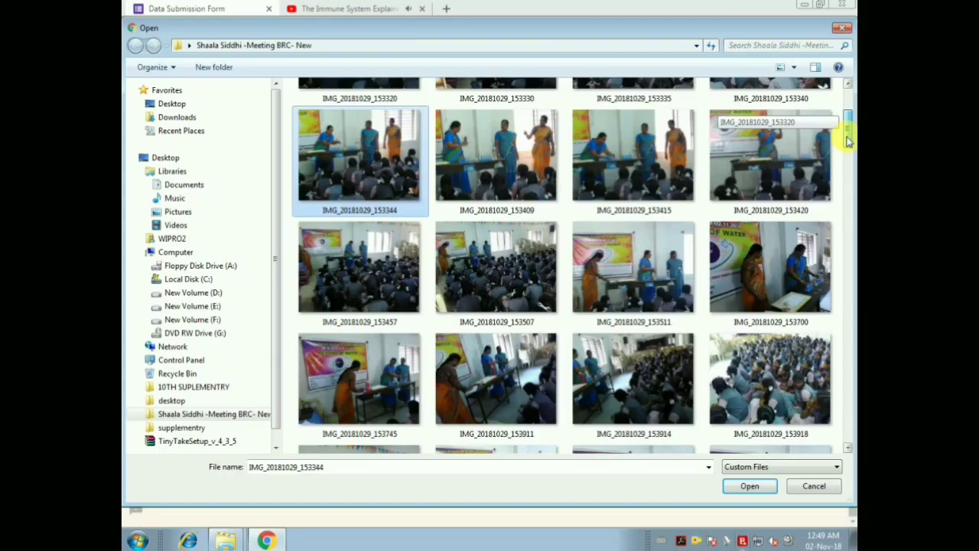
pyautogui.scroll(-2, 846, 142)
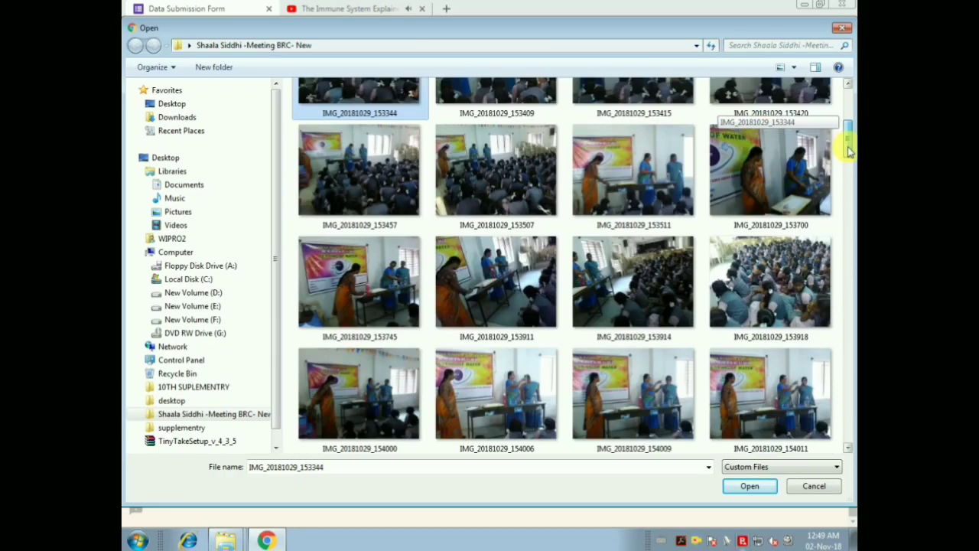
pyautogui.moveTo(846, 137); pyautogui.dragTo(846, 173)
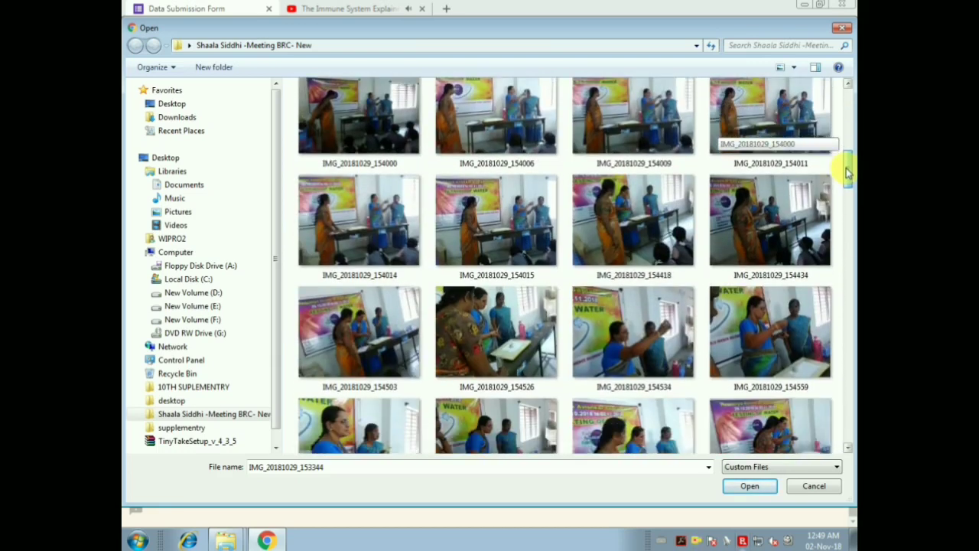
pyautogui.keyDown('ctrl'); pyautogui.click(372, 335); pyautogui.keyUp('ctrl')
pyautogui.moveTo(848, 169); pyautogui.dragTo(847, 333)
pyautogui.keyDown('ctrl'); pyautogui.click(478, 263); pyautogui.keyUp('ctrl')
pyautogui.keyDown('ctrl'); pyautogui.click(353, 224); pyautogui.keyUp('ctrl')
pyautogui.keyDown('ctrl'); pyautogui.click(770, 152); pyautogui.keyUp('ctrl')
pyautogui.keyDown('ctrl'); pyautogui.click(733, 306); pyautogui.keyUp('ctrl')
pyautogui.keyDown('ctrl'); pyautogui.click(517, 350); pyautogui.keyUp('ctrl')
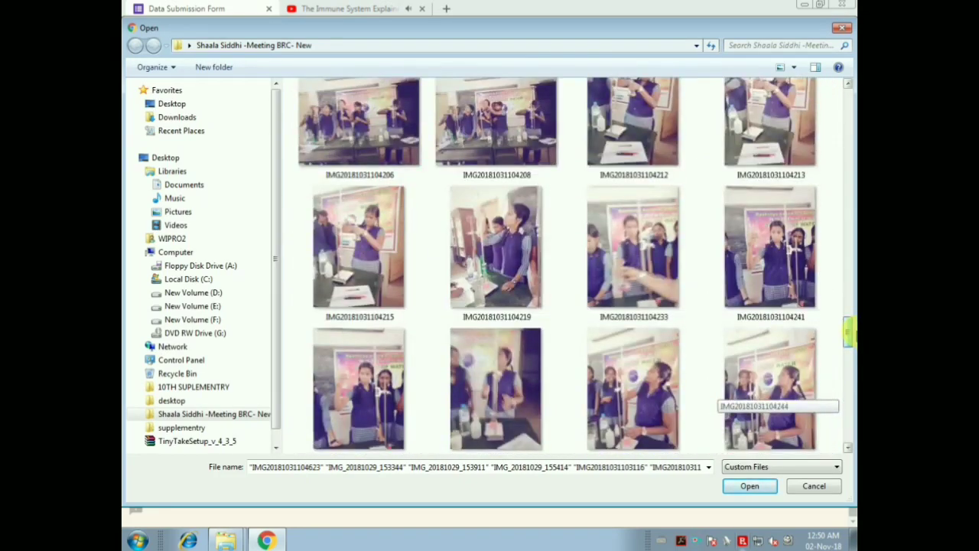
pyautogui.click(745, 487)
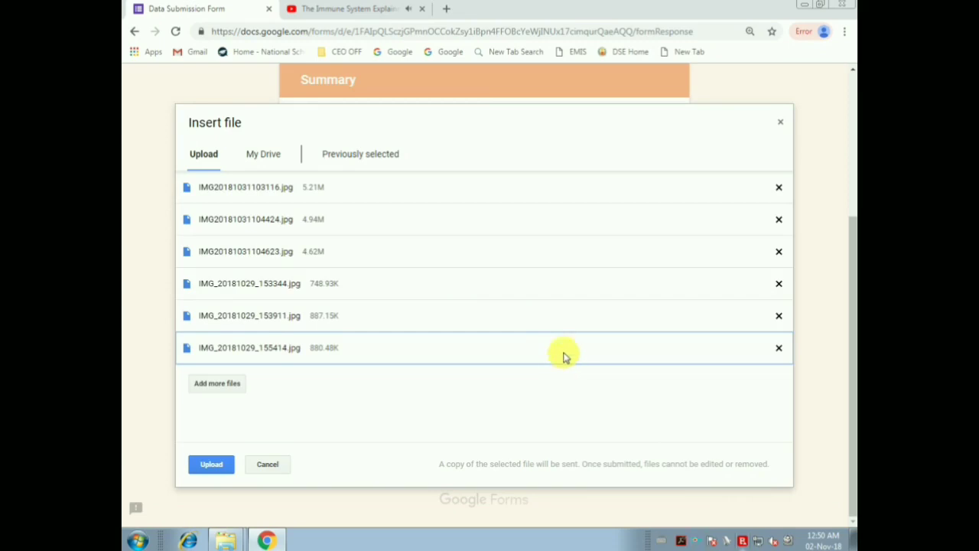
# Step: Upload the six selected photos to the photographs question and submit the form
pyautogui.click(208, 464)
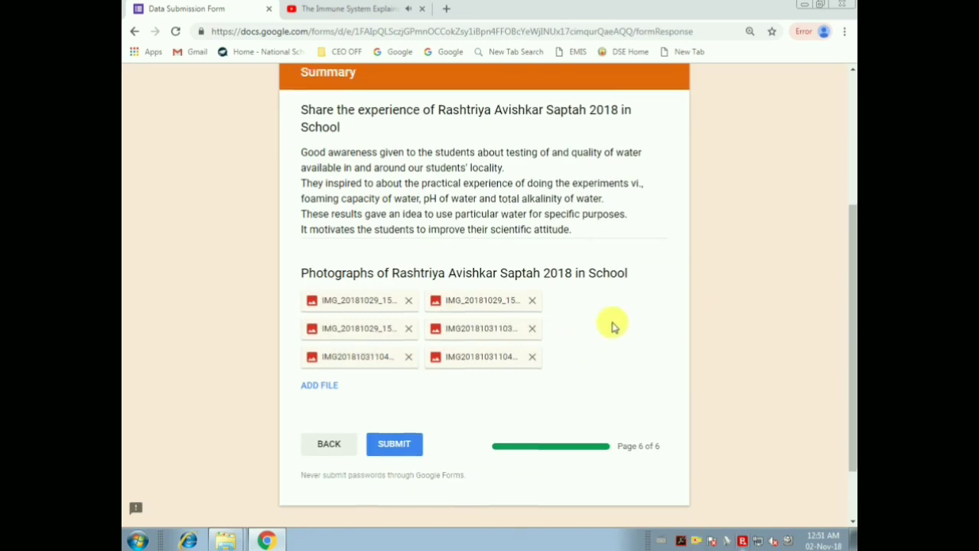
pyautogui.scroll(-1, 614, 326)
pyautogui.click(406, 372)
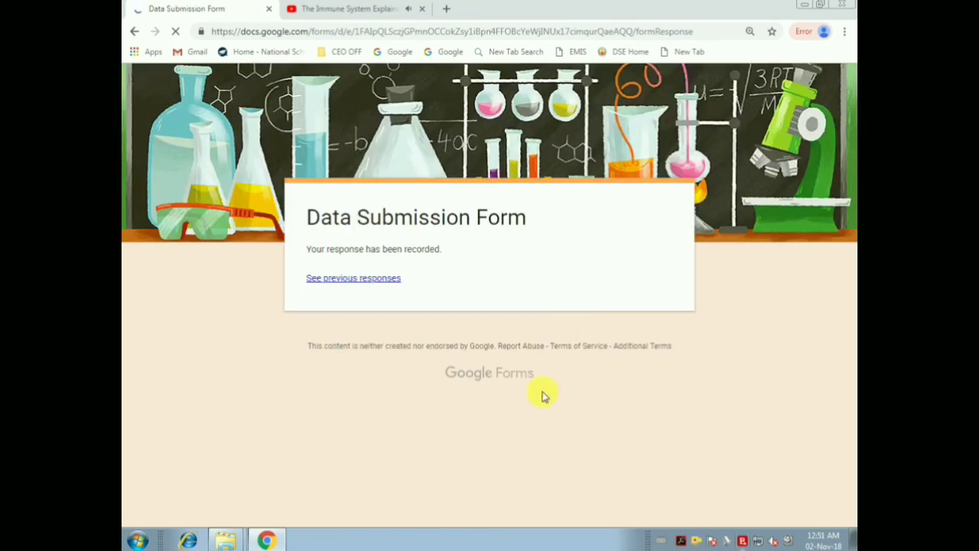
# Step: Open the previous responses summary, close the YouTube tab, and browse the 116-response charts
pyautogui.click(349, 280)
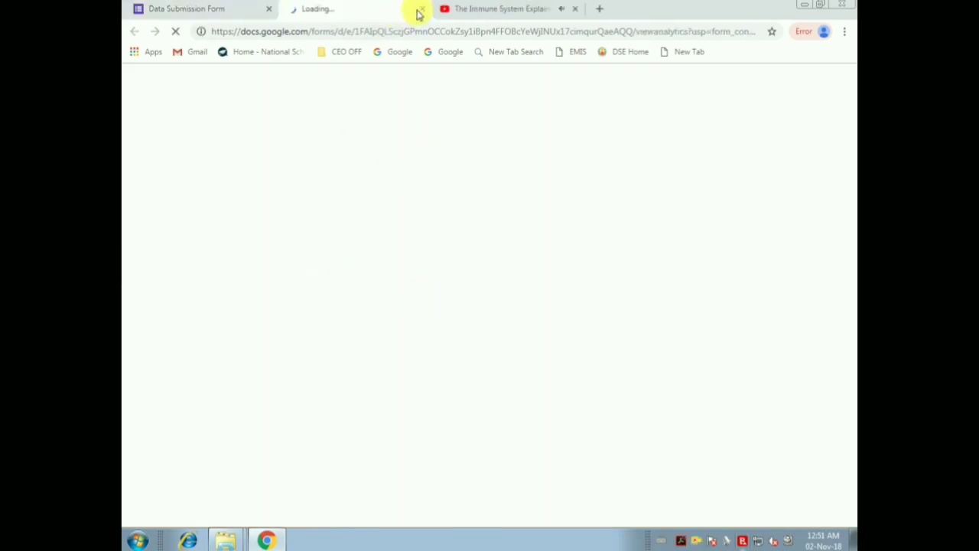
pyautogui.click(492, 9)
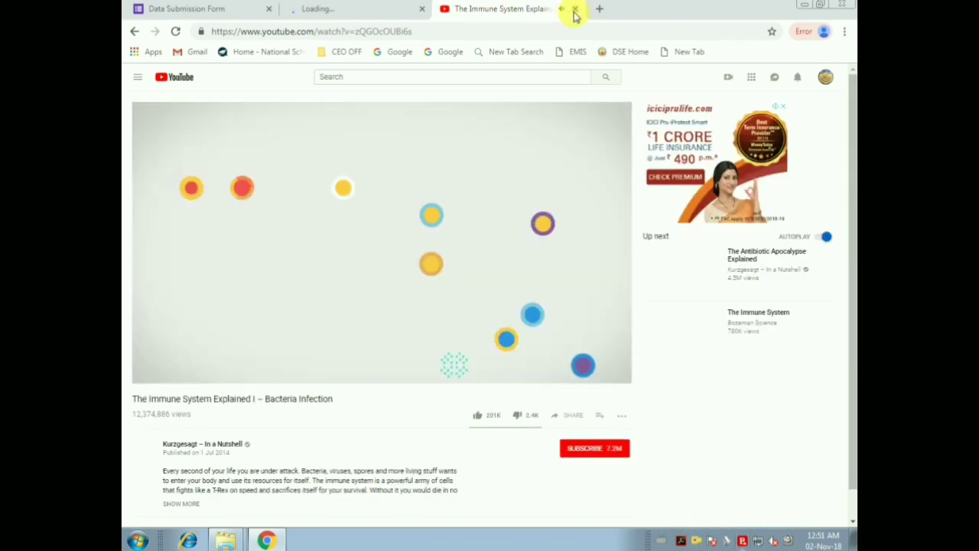
pyautogui.click(576, 8)
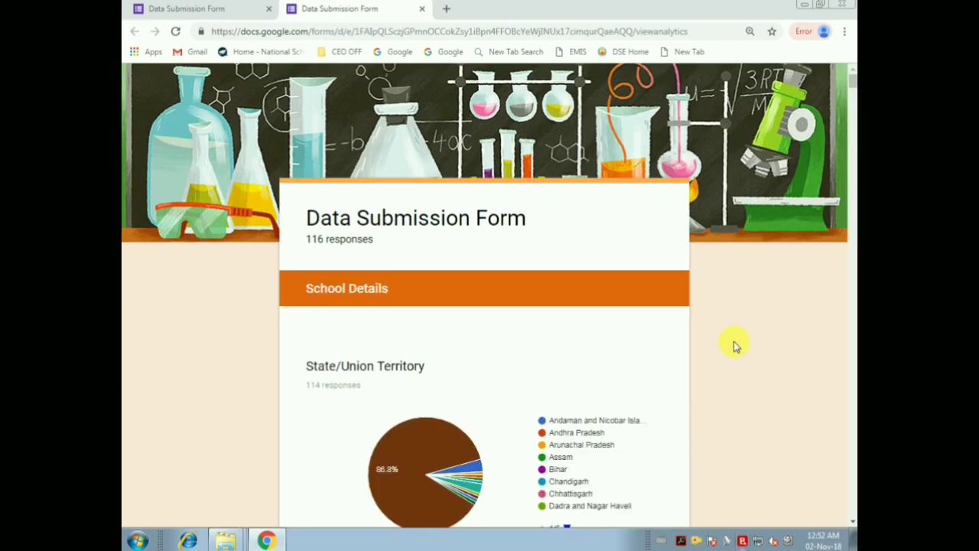
pyautogui.scroll(-3, 753, 337)
pyautogui.scroll(-15, 753, 337)
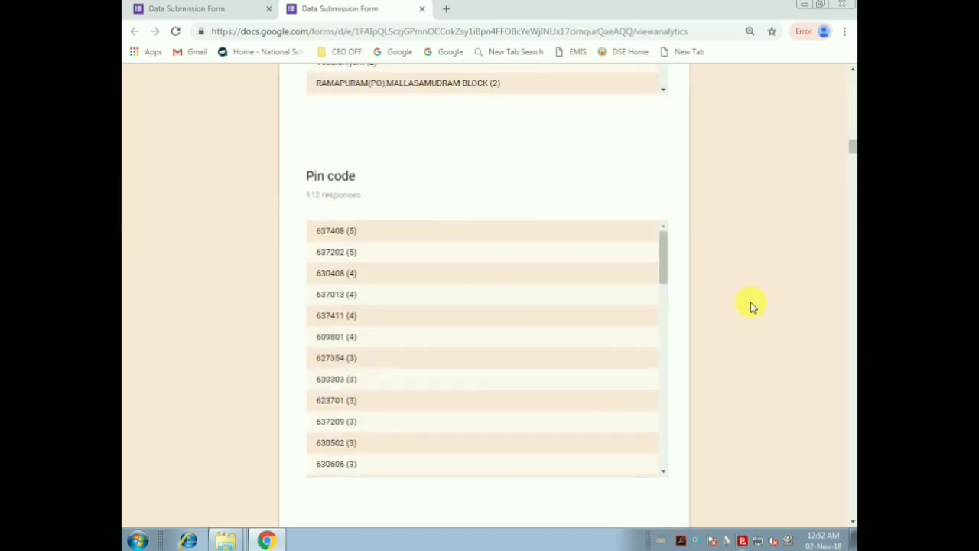
# Step: Close Chrome and File Explorer, then bring up the recorder's options to end recording
pyautogui.click(849, 6)
pyautogui.click(678, 65)
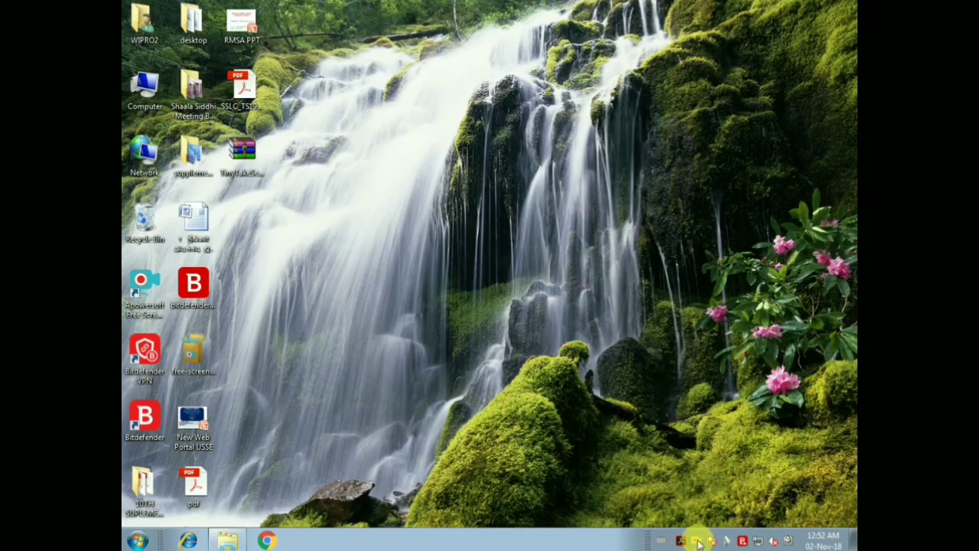
pyautogui.rightClick(697, 542)
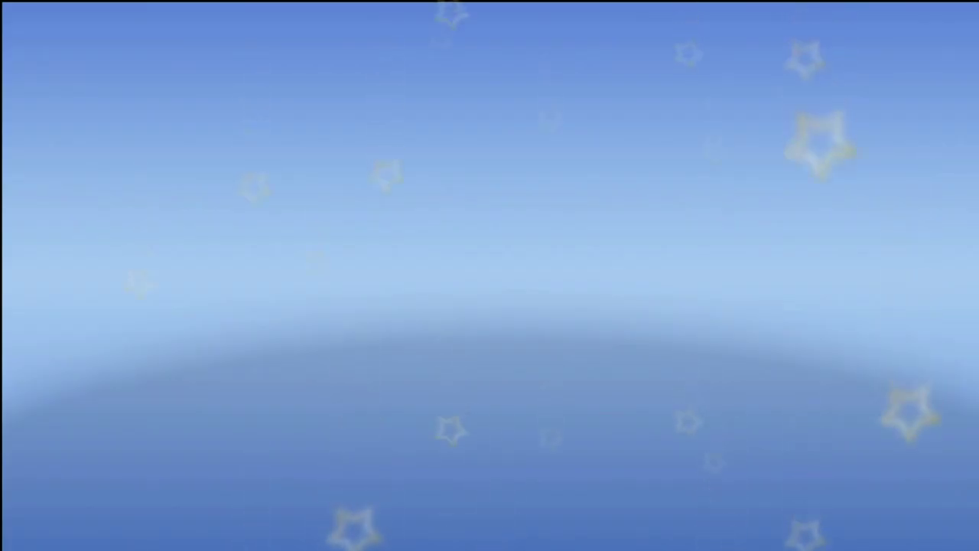